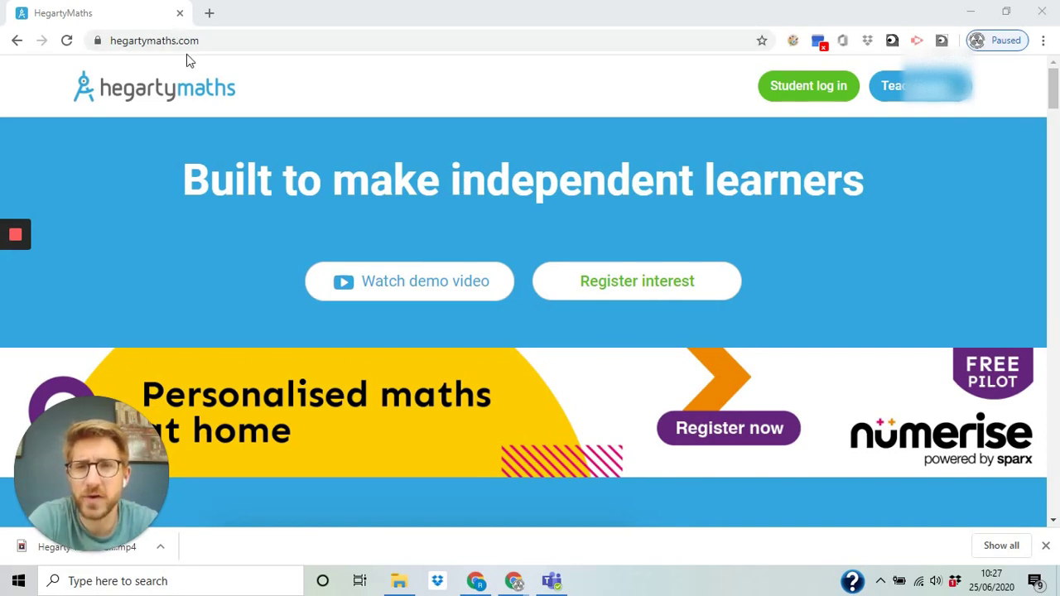
Open the student login and change the school by searching for "islw" and choosing Islwyn High School
click(811, 90)
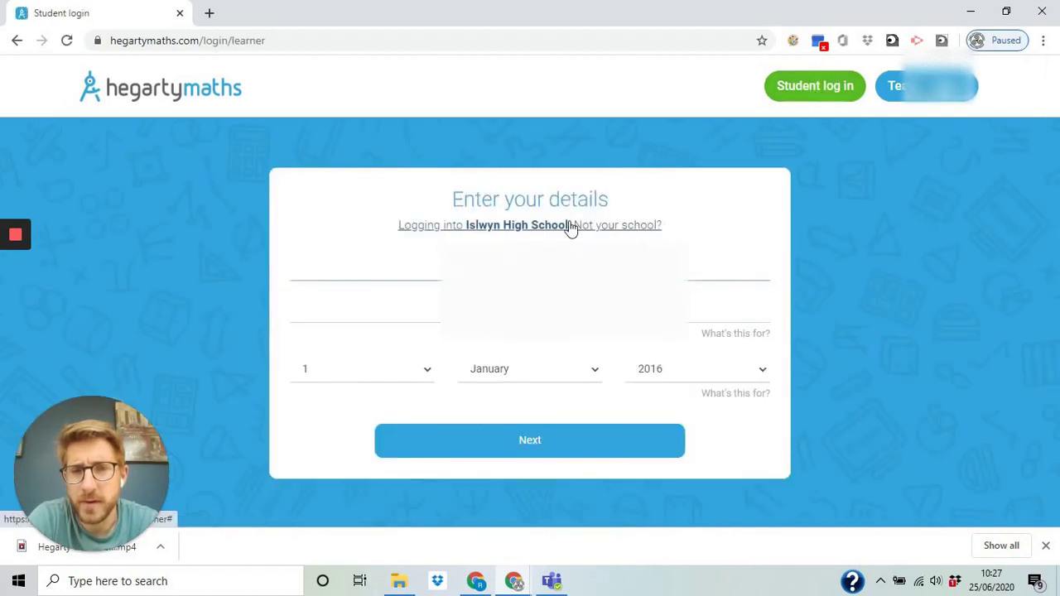
click(569, 224)
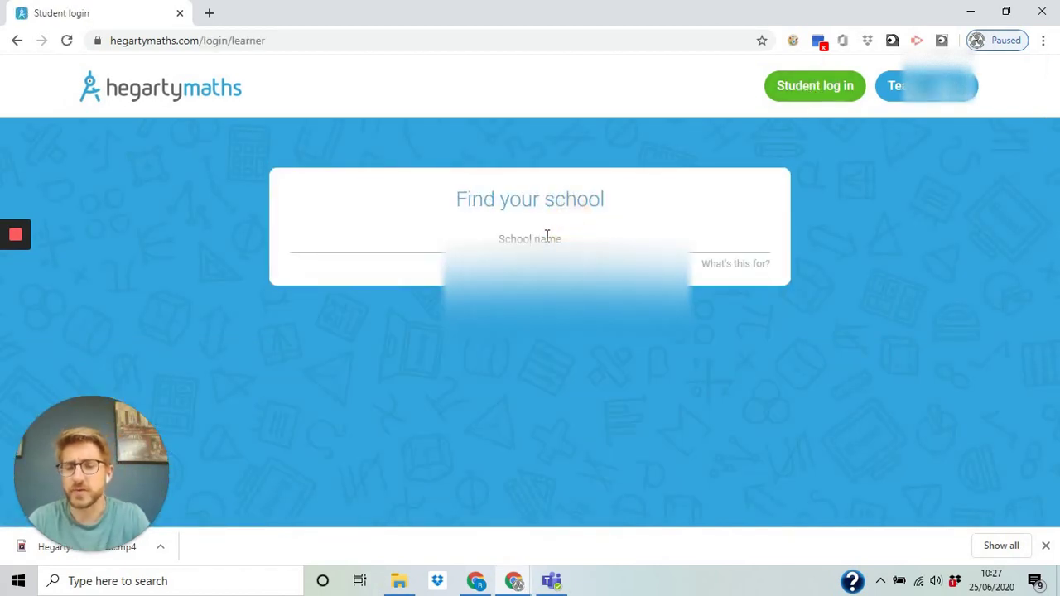
click(547, 238)
text(islw)
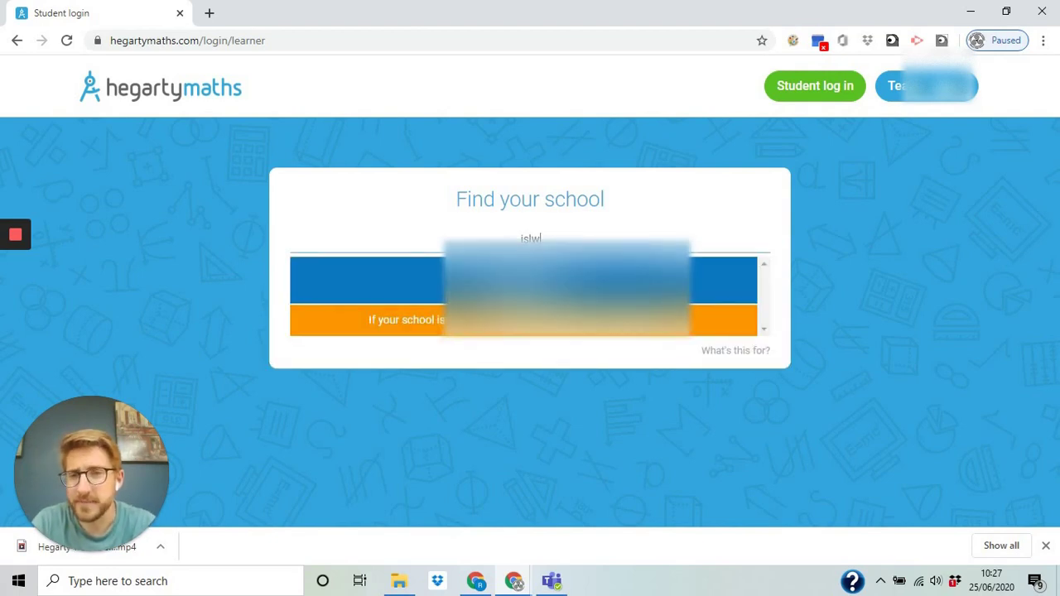
key(Return)
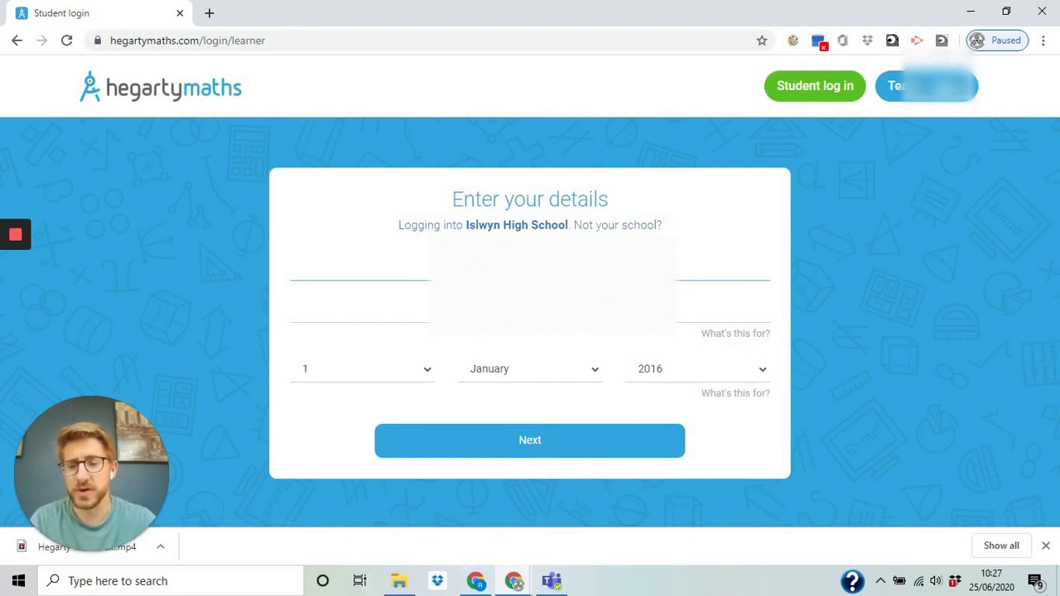
Fill in the student's name and date of birth in the login details and continue to the password page
click(360, 310)
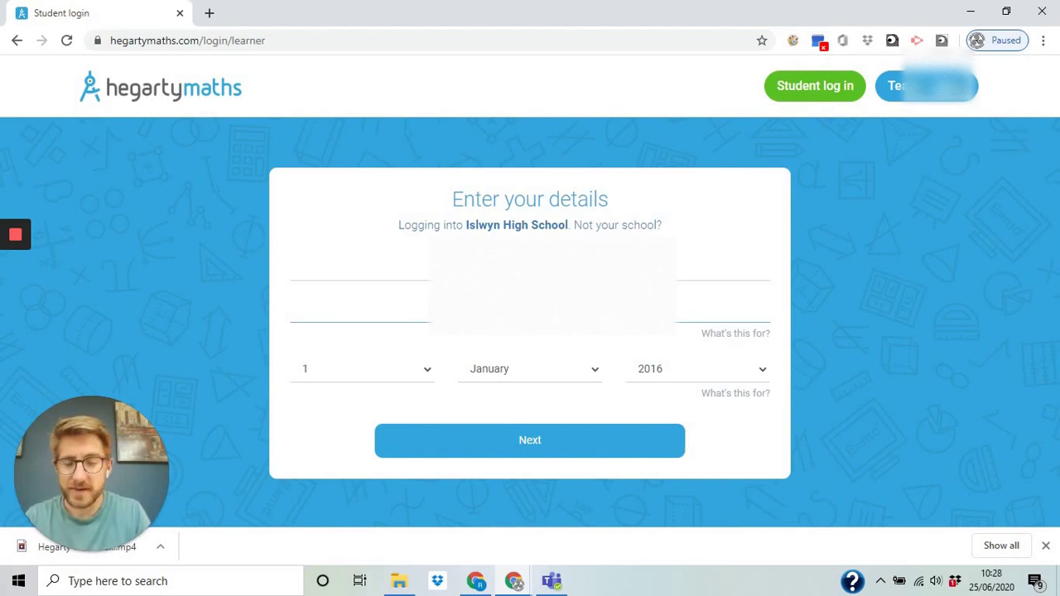
key(Tab)
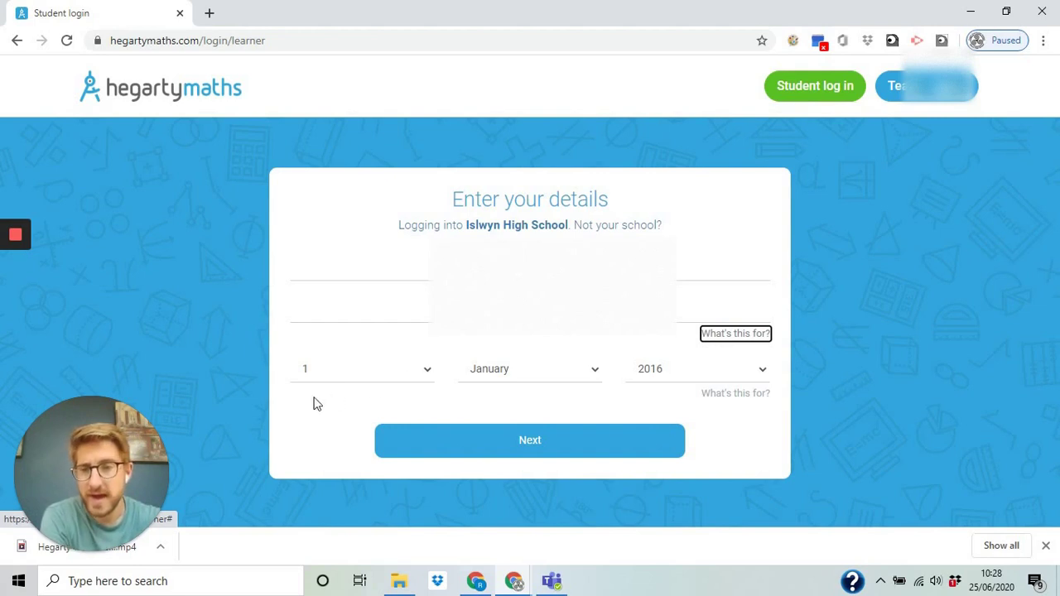
click(350, 374)
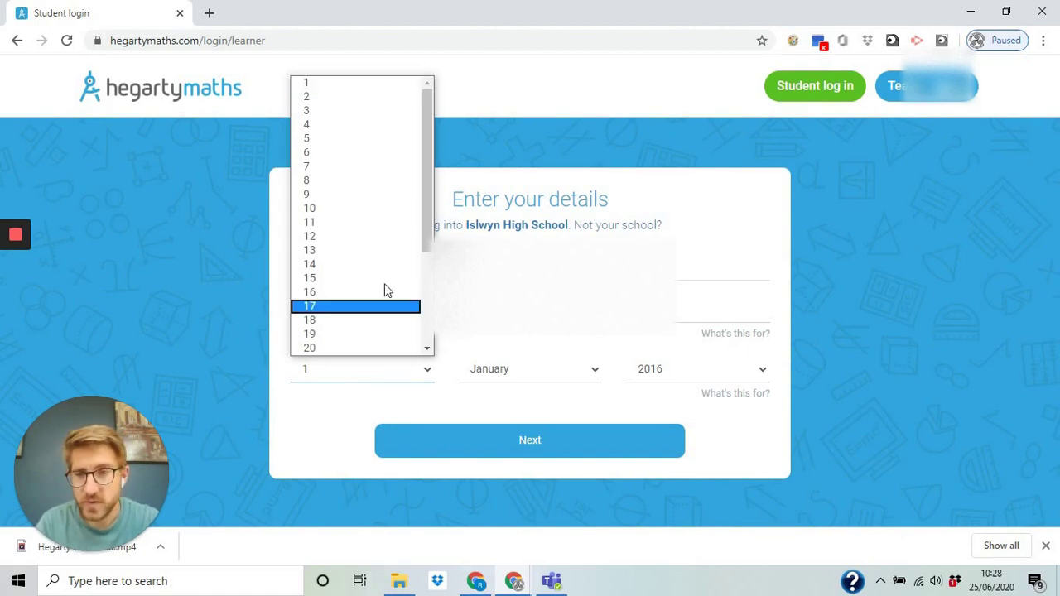
click(351, 248)
click(474, 382)
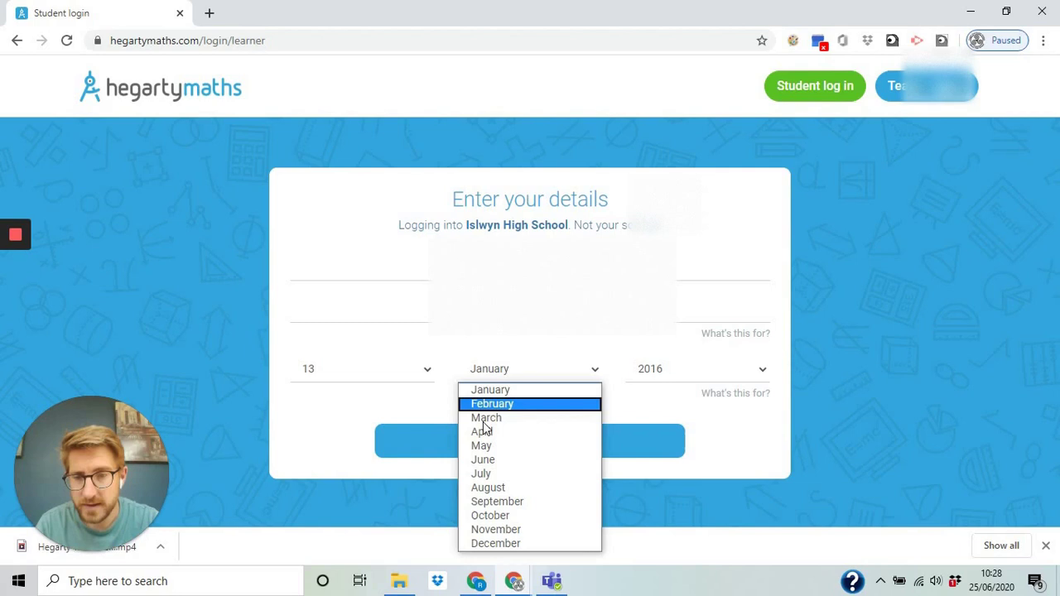
click(485, 431)
click(679, 371)
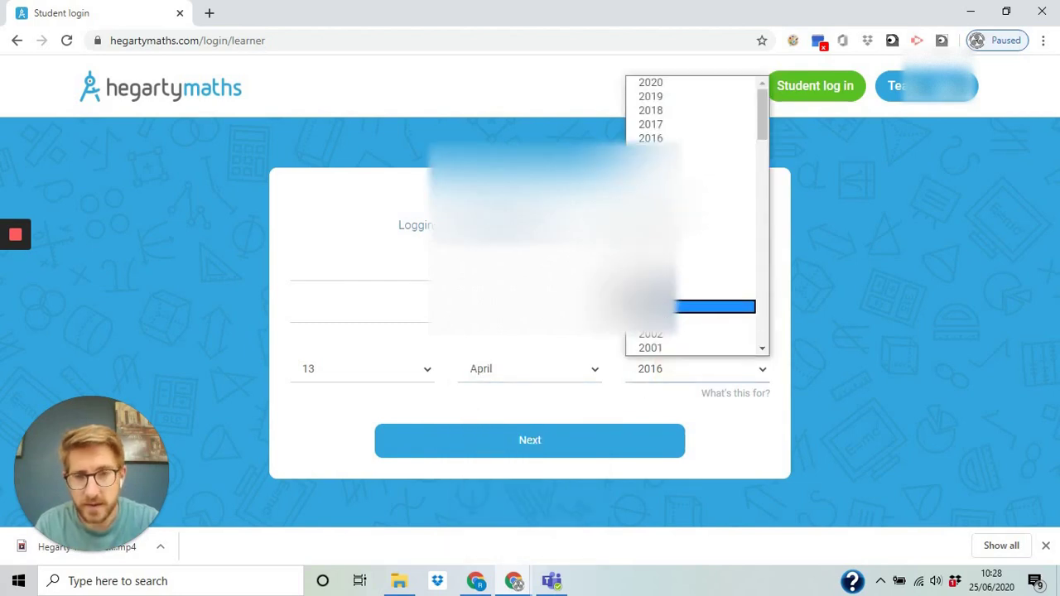
click(686, 306)
click(585, 441)
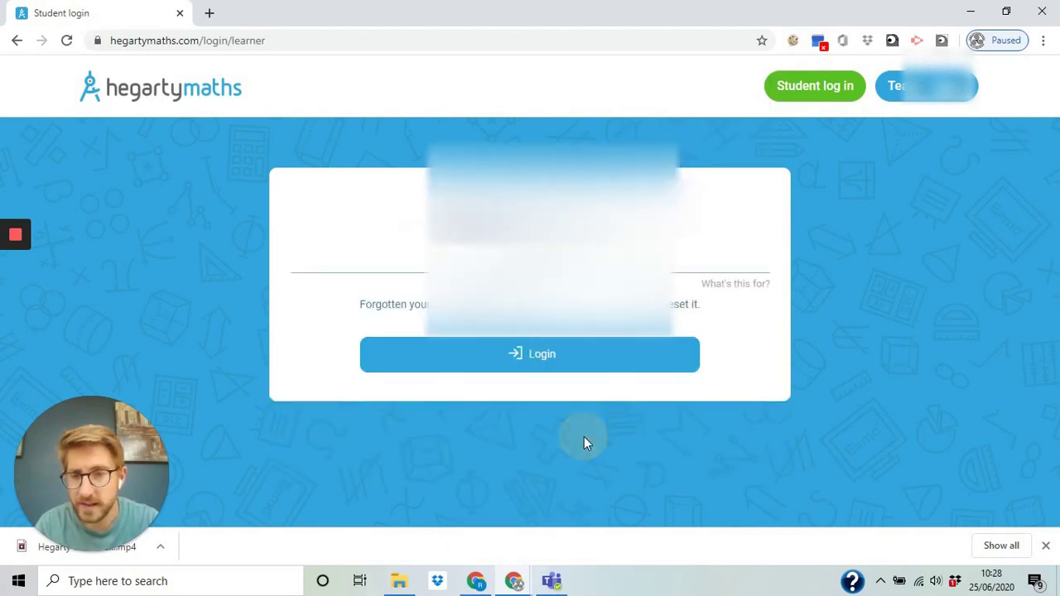
Dismiss the teacher notice and log in with the account password, declining the browser's offer to update the saved password
click(573, 354)
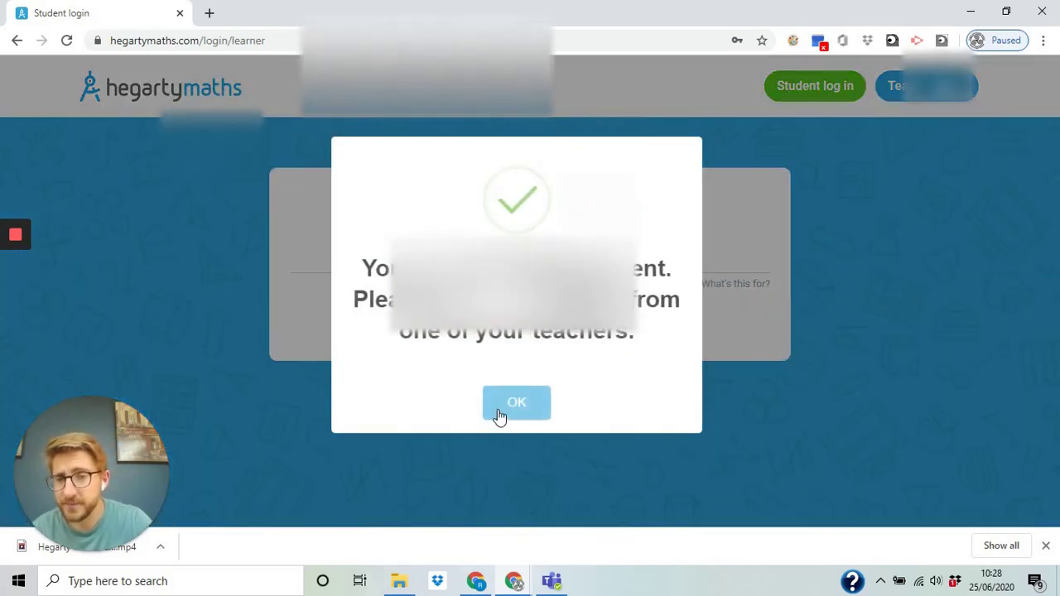
click(515, 404)
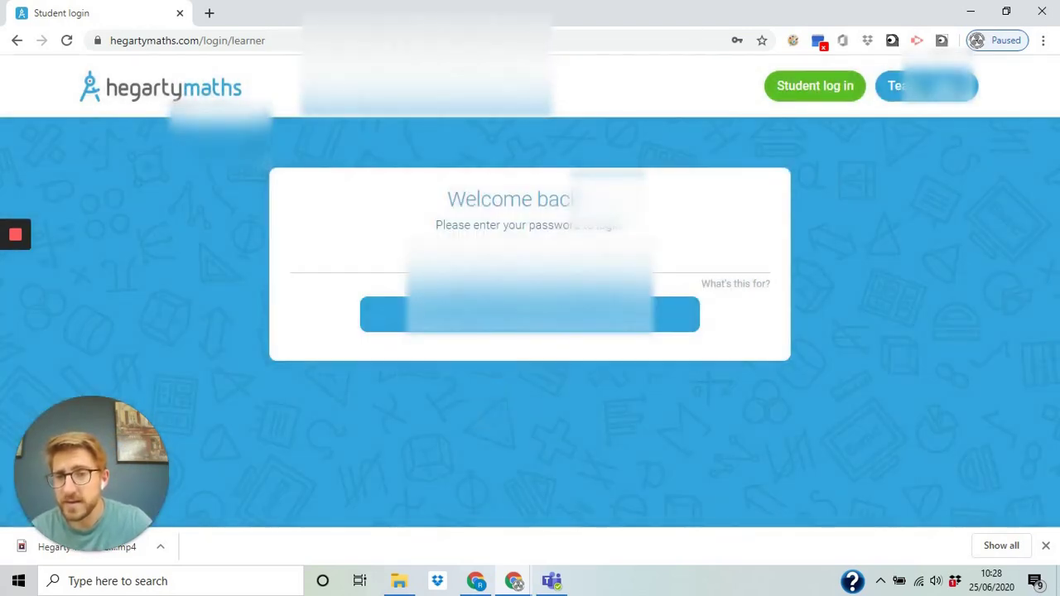
click(486, 267)
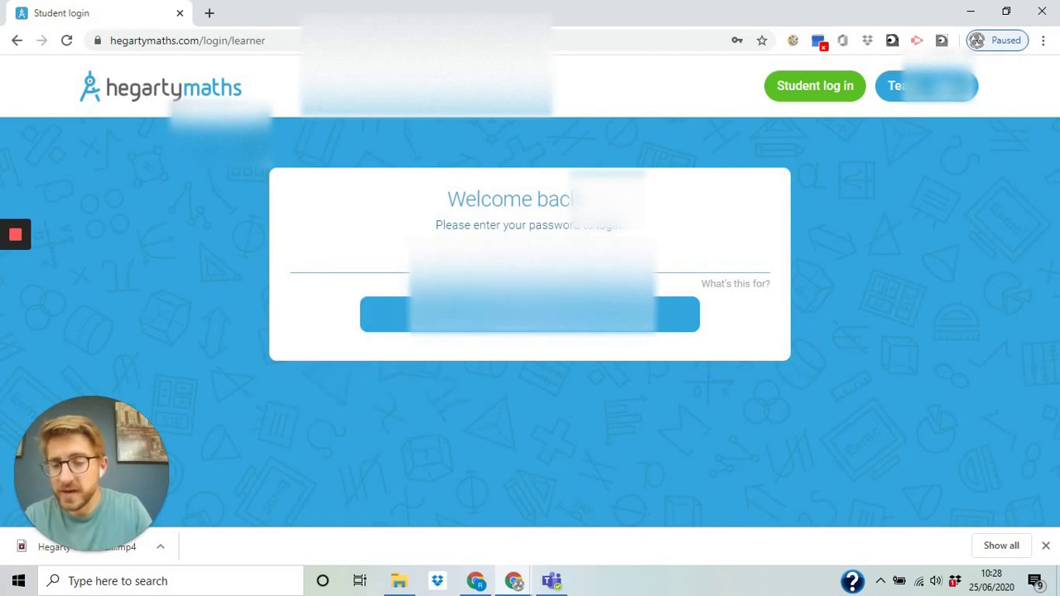
text(********)
key(Return)
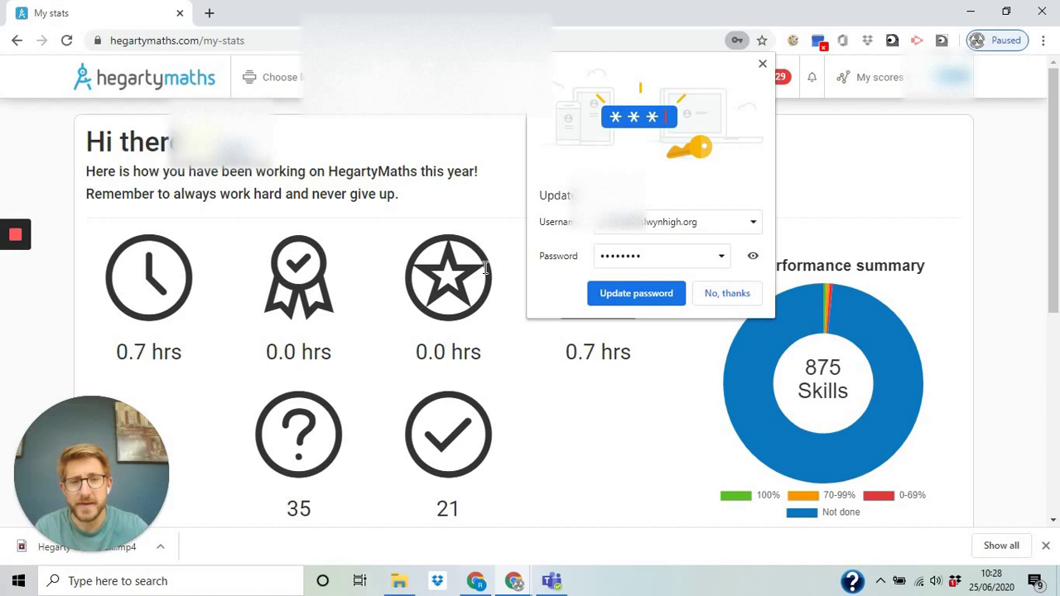
click(730, 298)
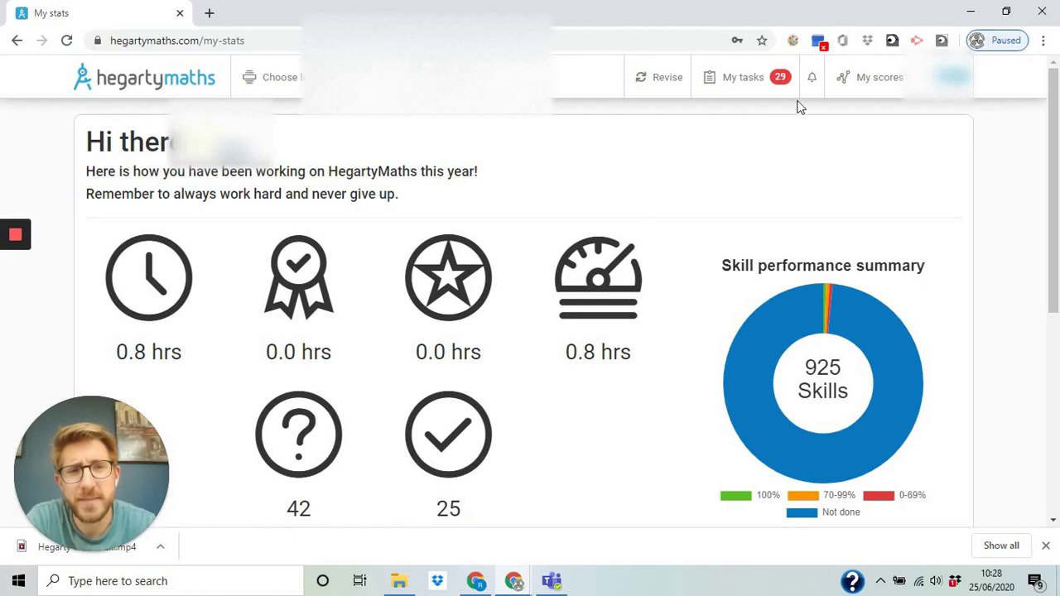
Open the assigned tasks and start the task "14 - Compare positive integers"
click(727, 96)
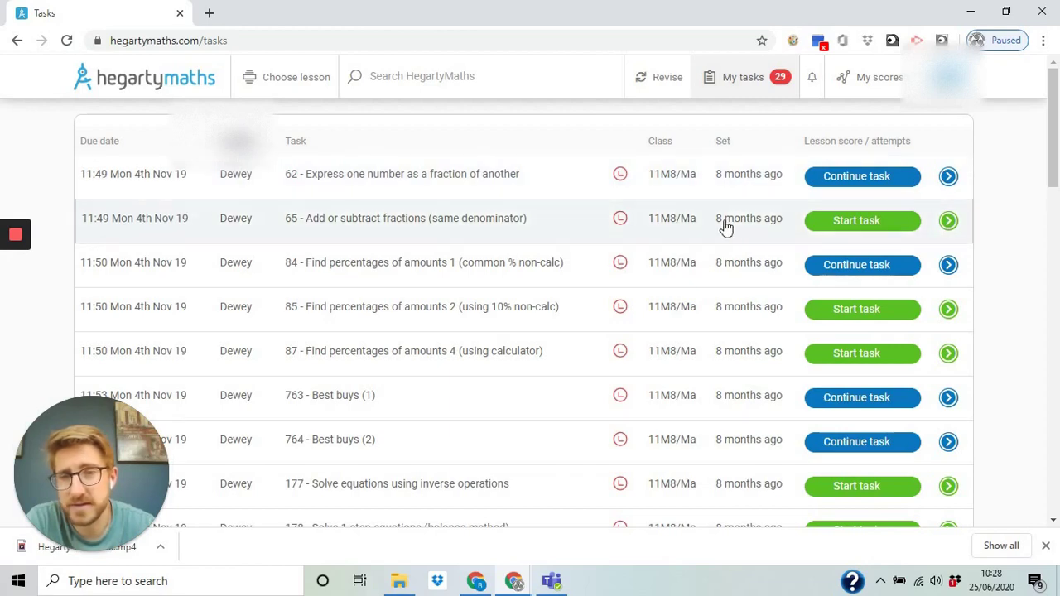
scroll(739, 184, down, 5)
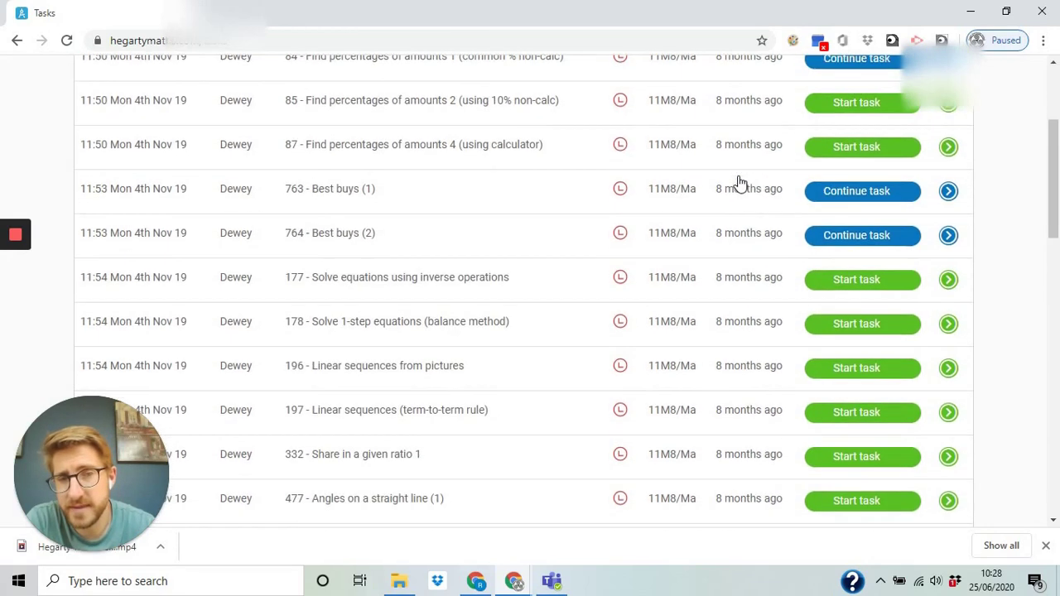
scroll(739, 184, down, 10)
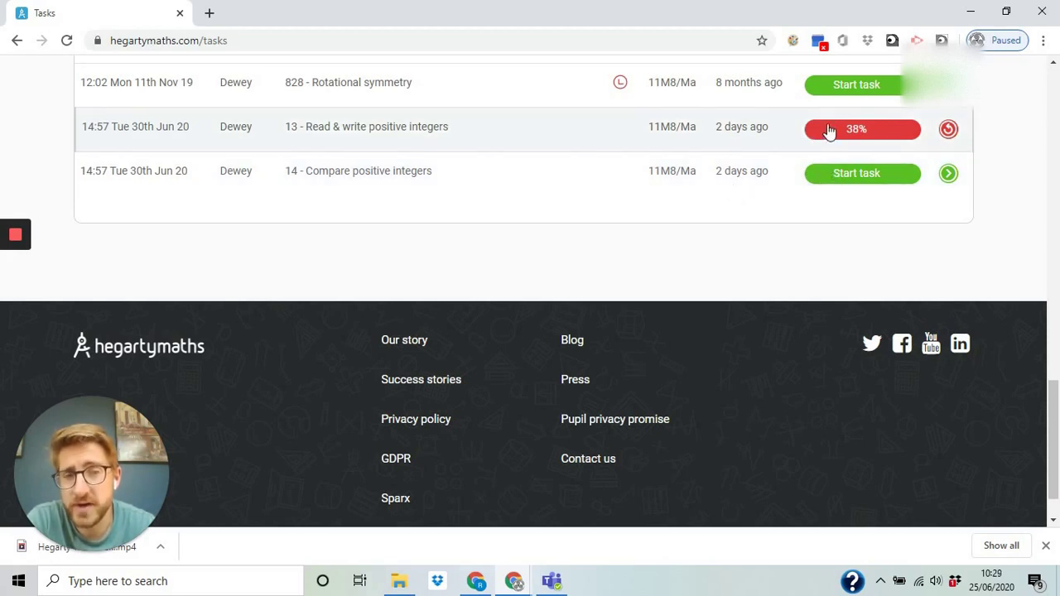
scroll(832, 133, up, 3)
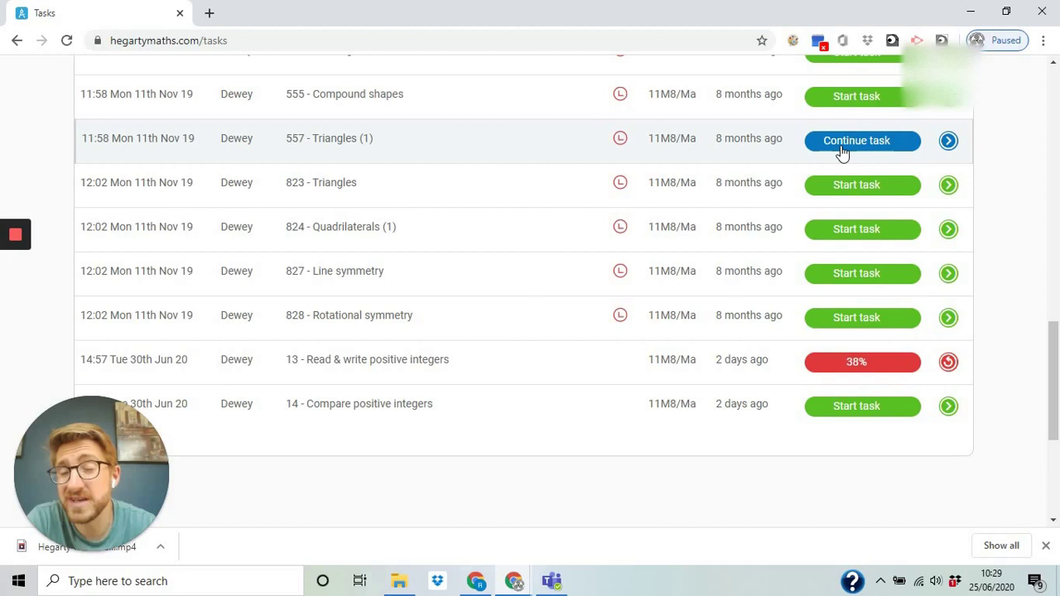
scroll(778, 282, down, 2)
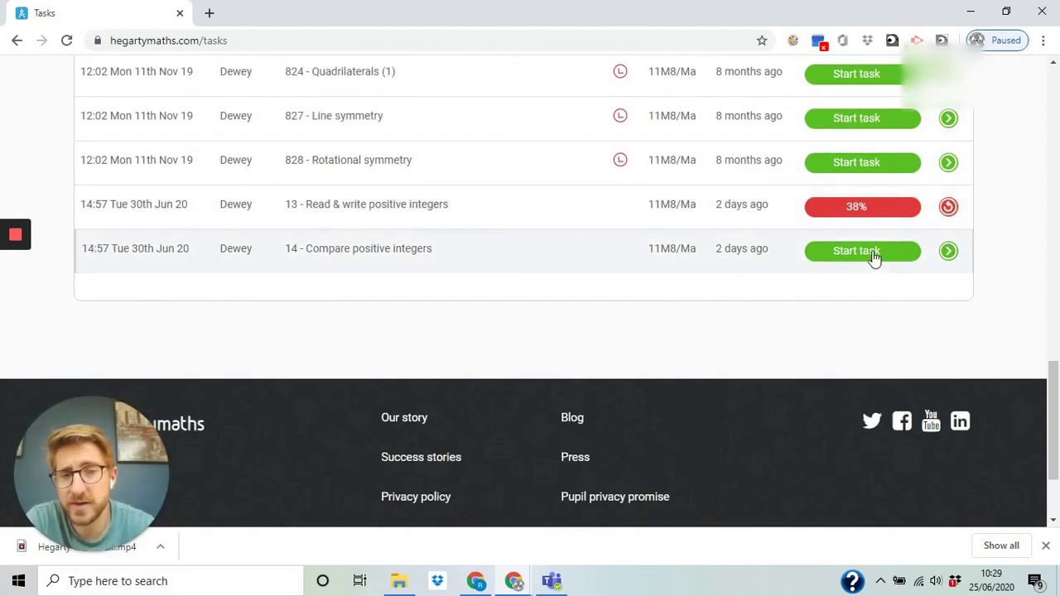
click(861, 251)
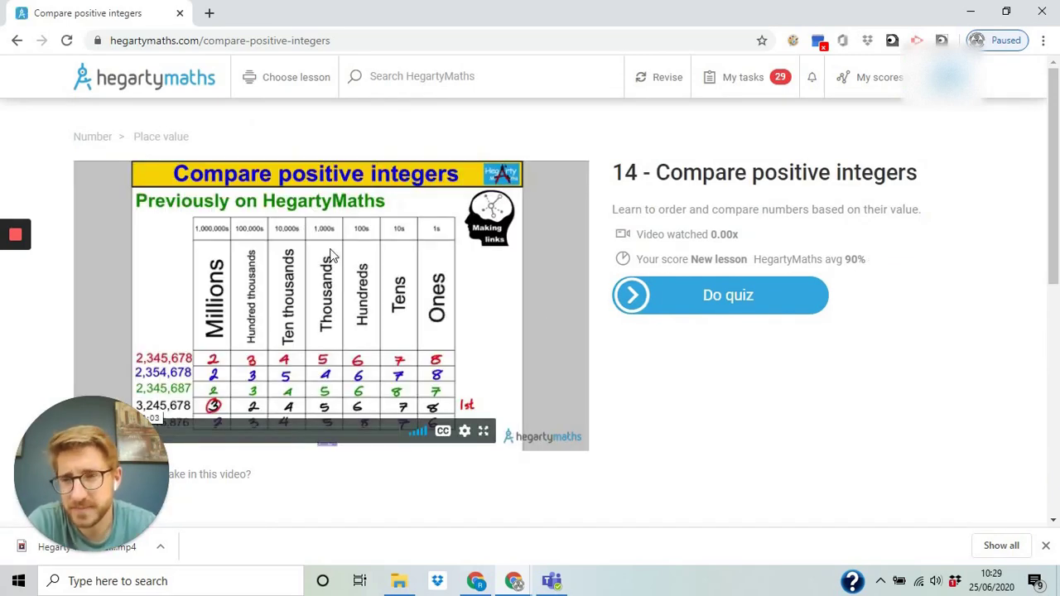
Play the opening of the Compare positive integers lesson video and pause it
scroll(285, 213, down, 1)
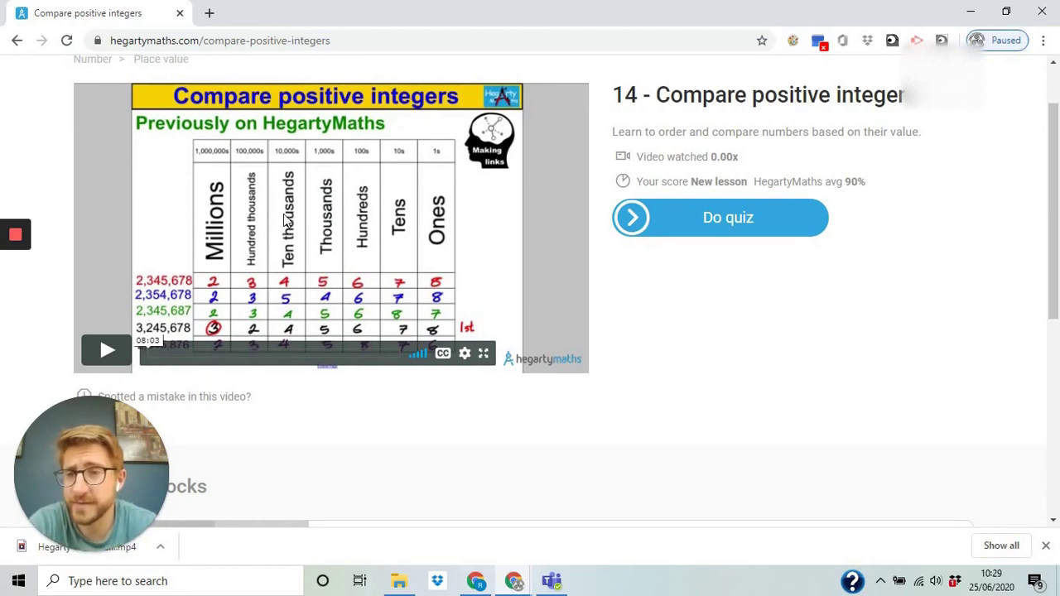
click(99, 349)
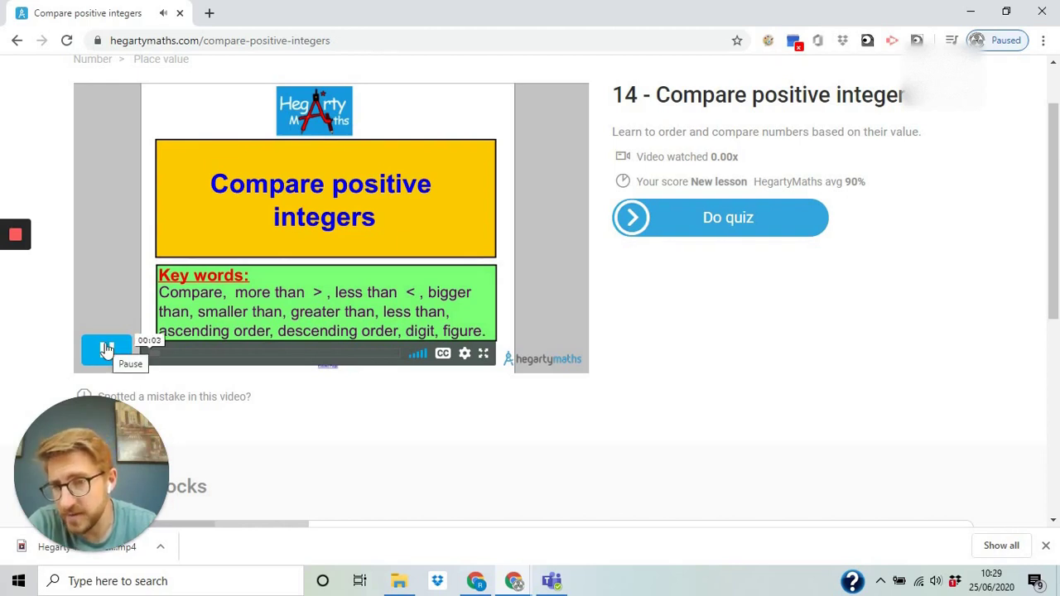
click(106, 348)
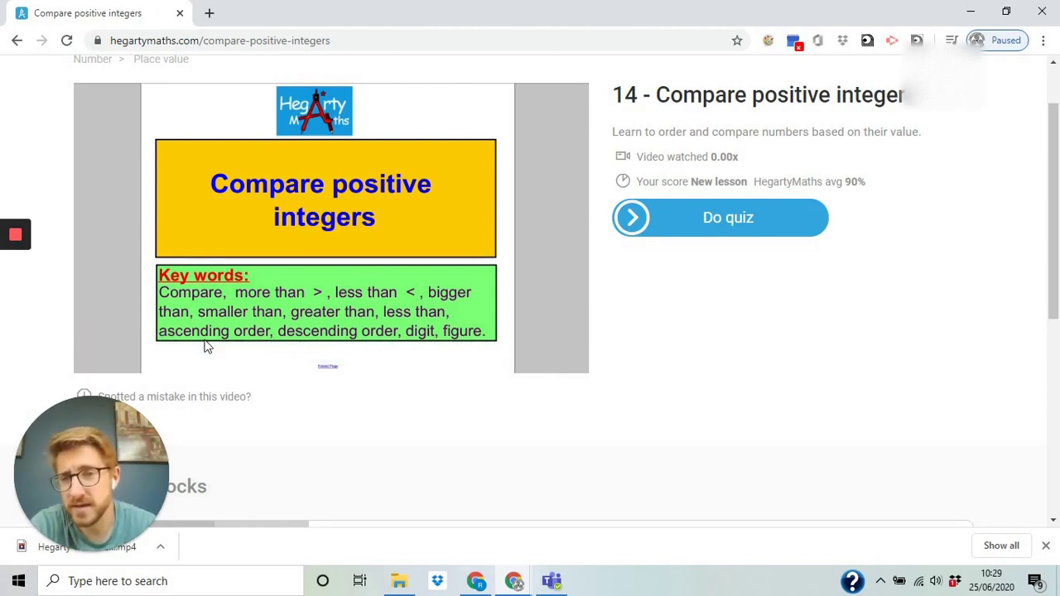
Start the lesson quiz, submit 761 as the answer to question 1, and continue to question 2
click(710, 235)
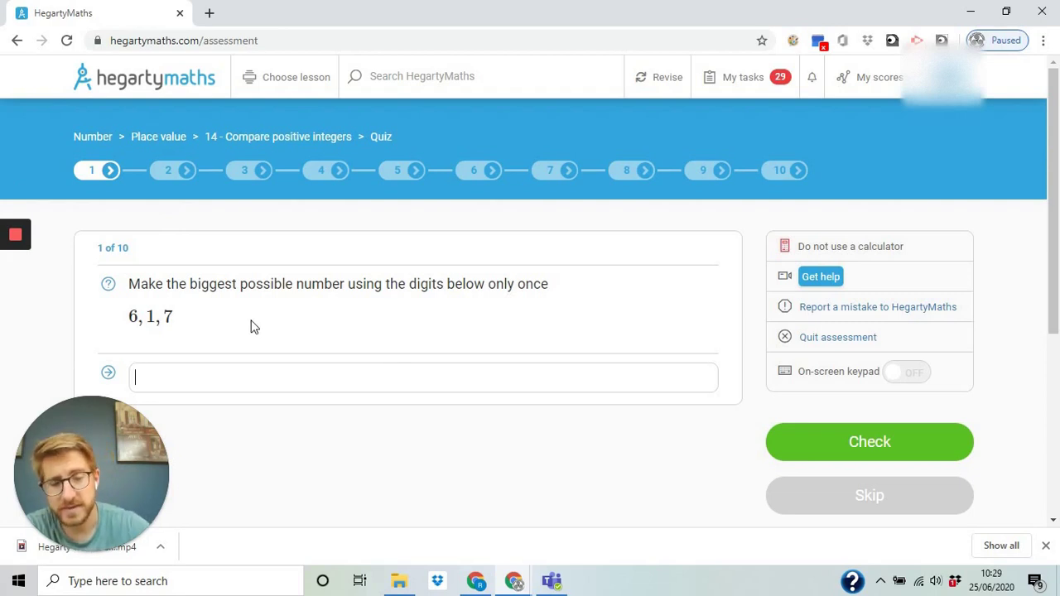
text(761)
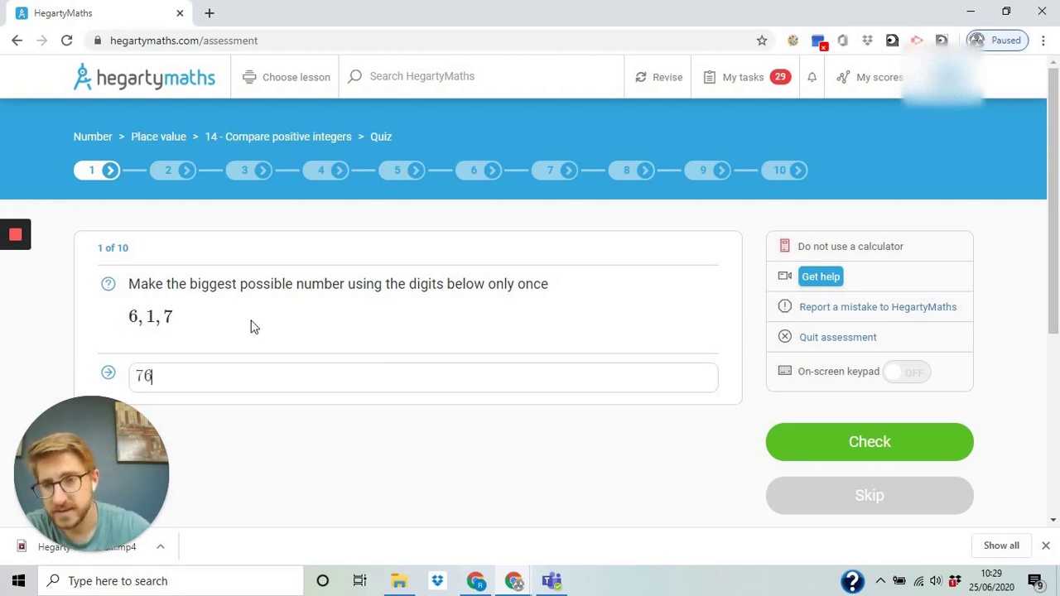
click(804, 458)
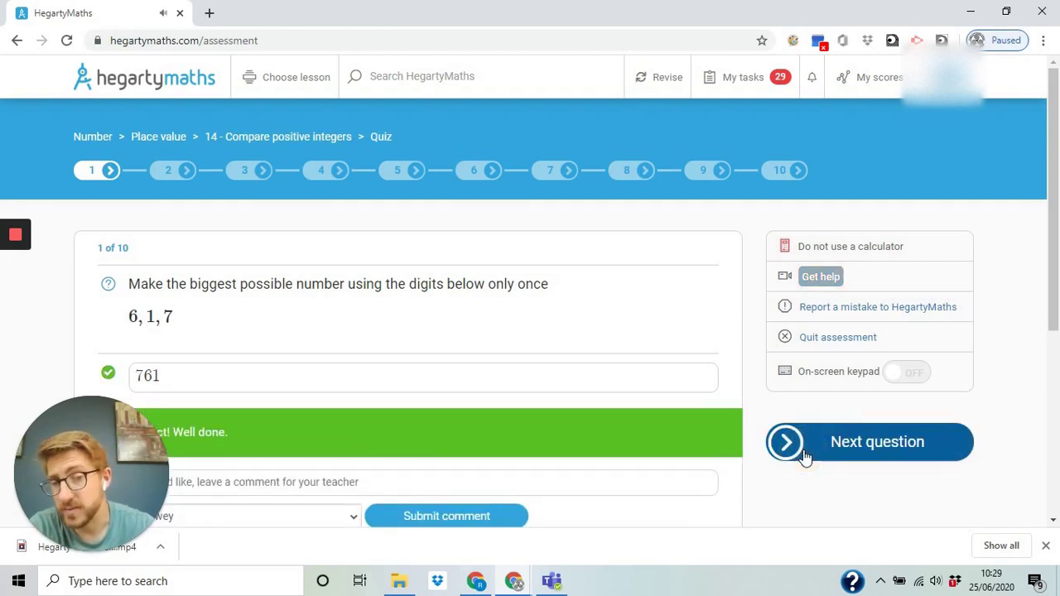
scroll(585, 372, down, 2)
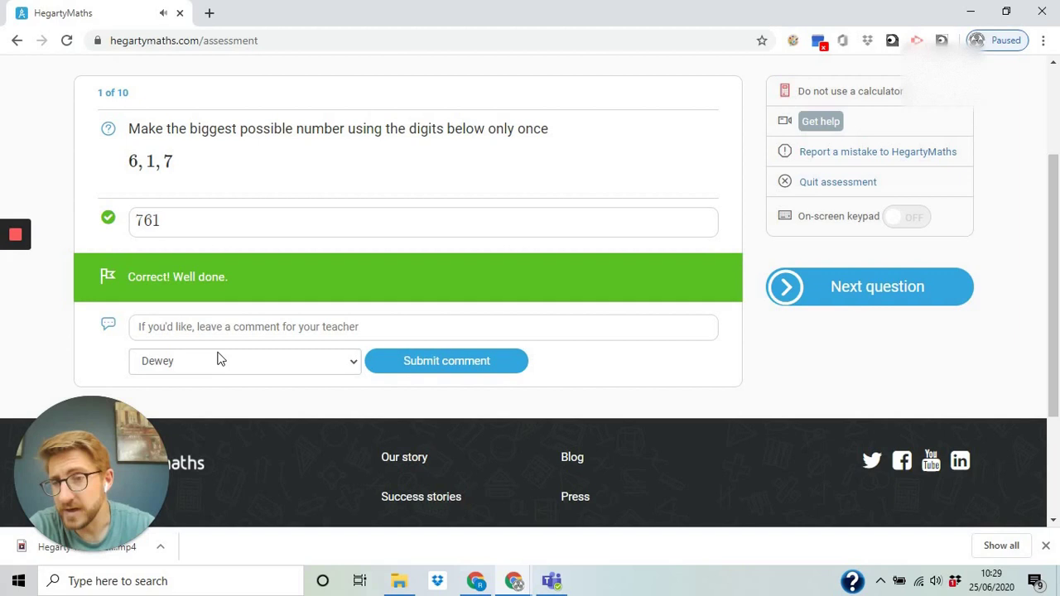
scroll(201, 330, up, 2)
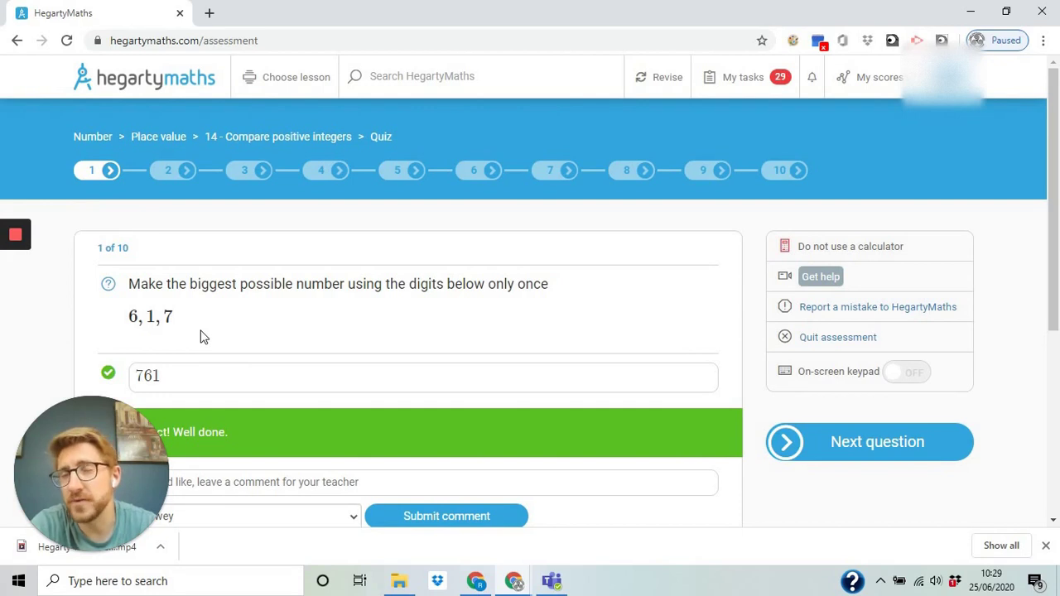
click(816, 443)
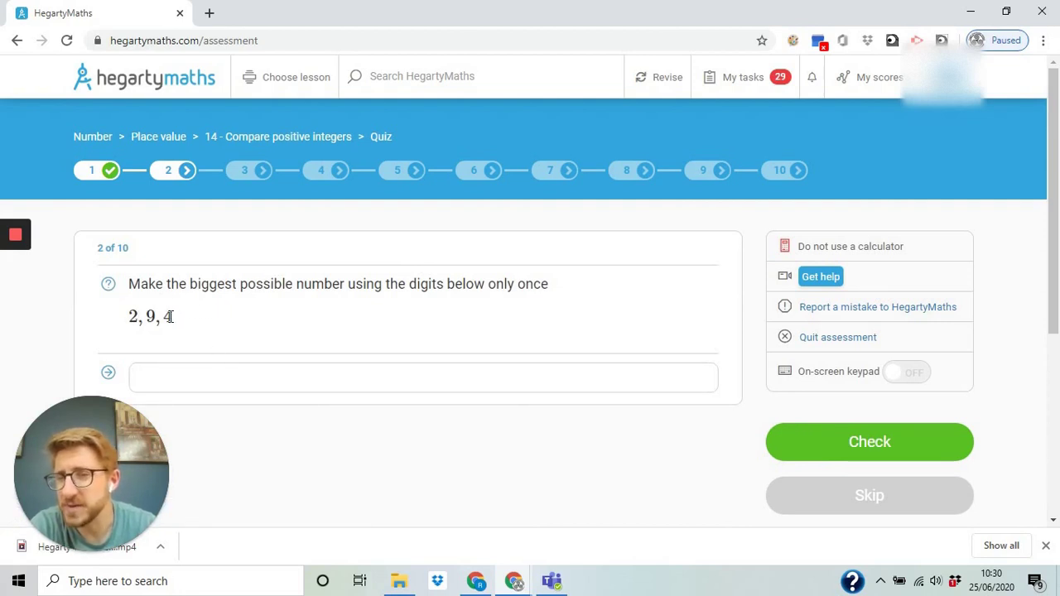
Open the help video for question 2, pause it at Example 5, and close it
click(826, 280)
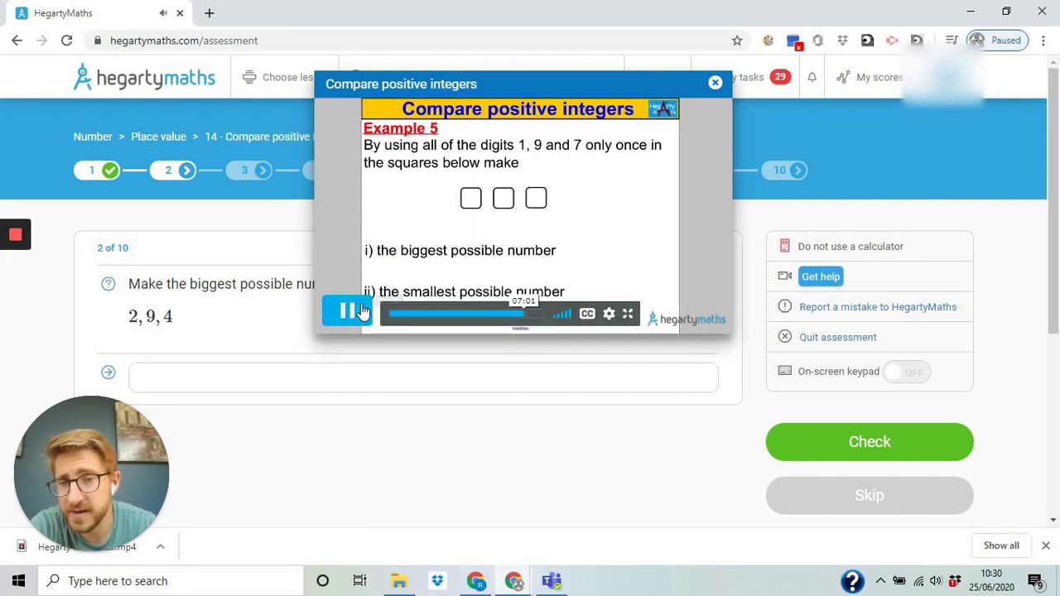
click(491, 299)
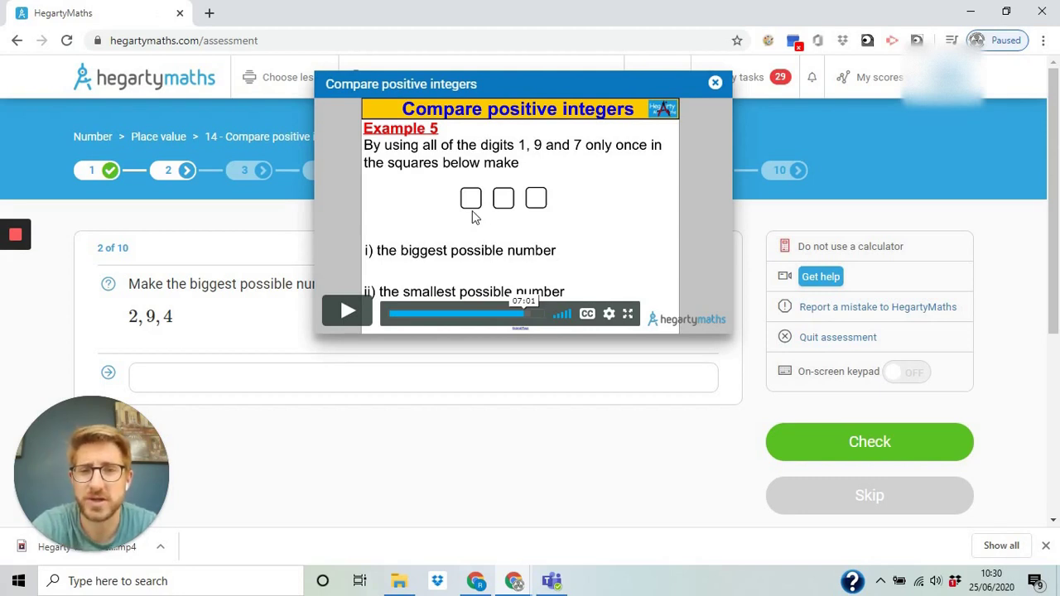
click(715, 83)
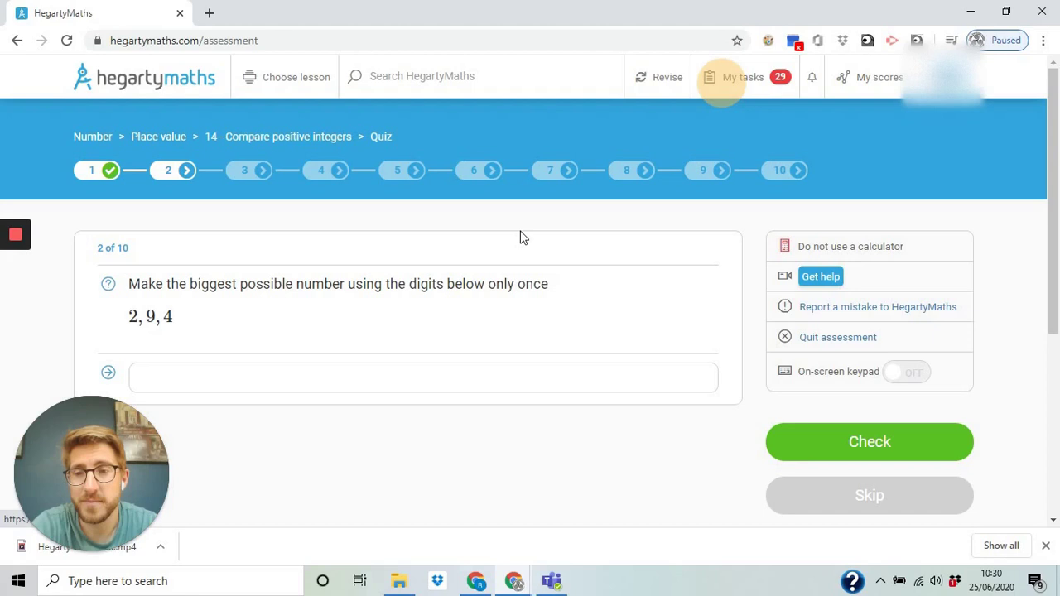
Submit 924 as the answer to question 2 on the biggest number from 2, 9 and 4
click(192, 378)
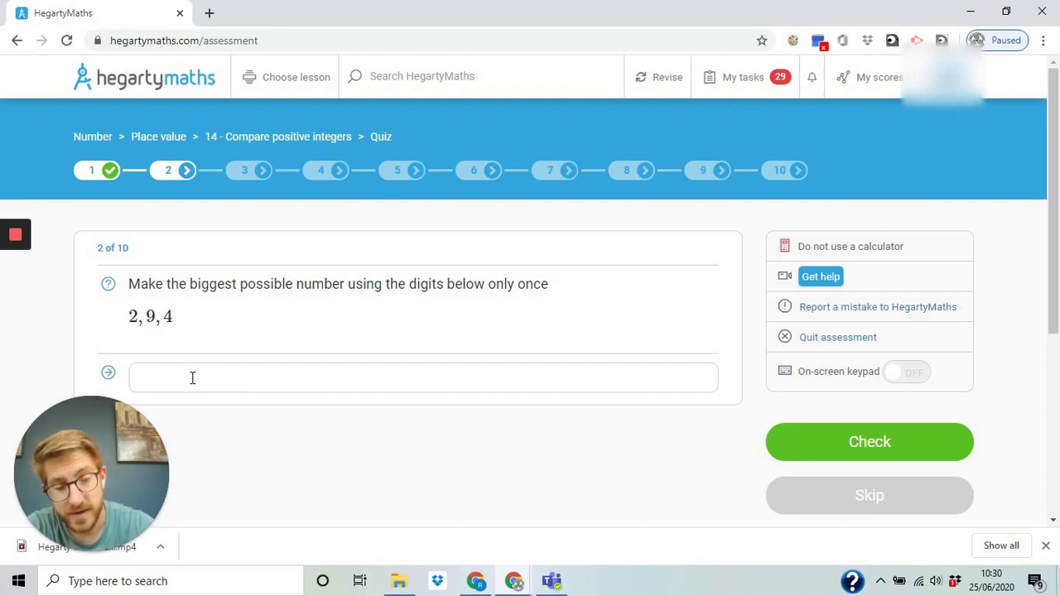
text(82)
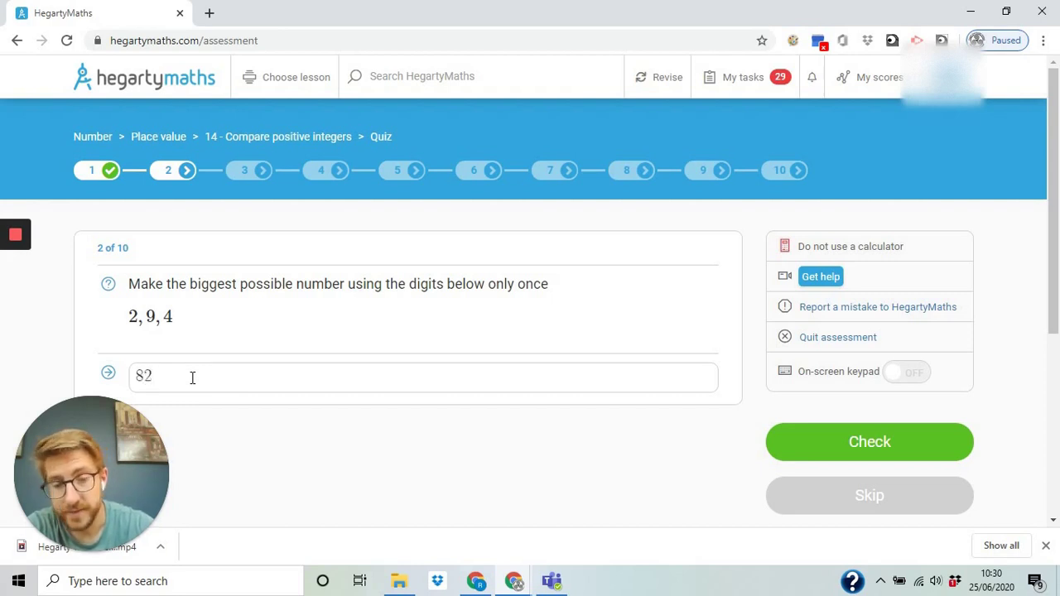
key(BackSpace)
key(BackSpace)
text(924)
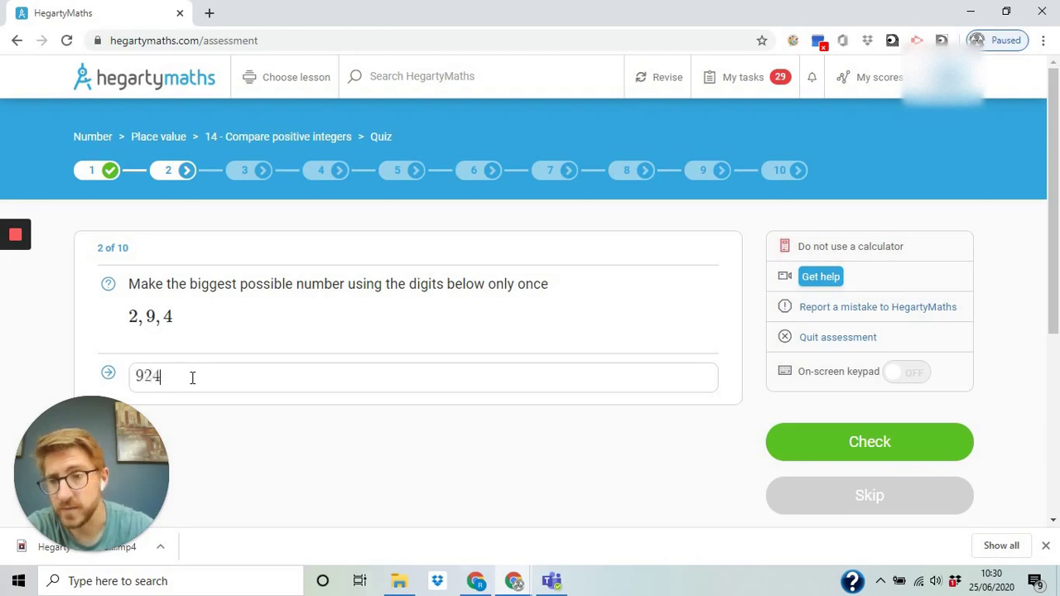
click(771, 430)
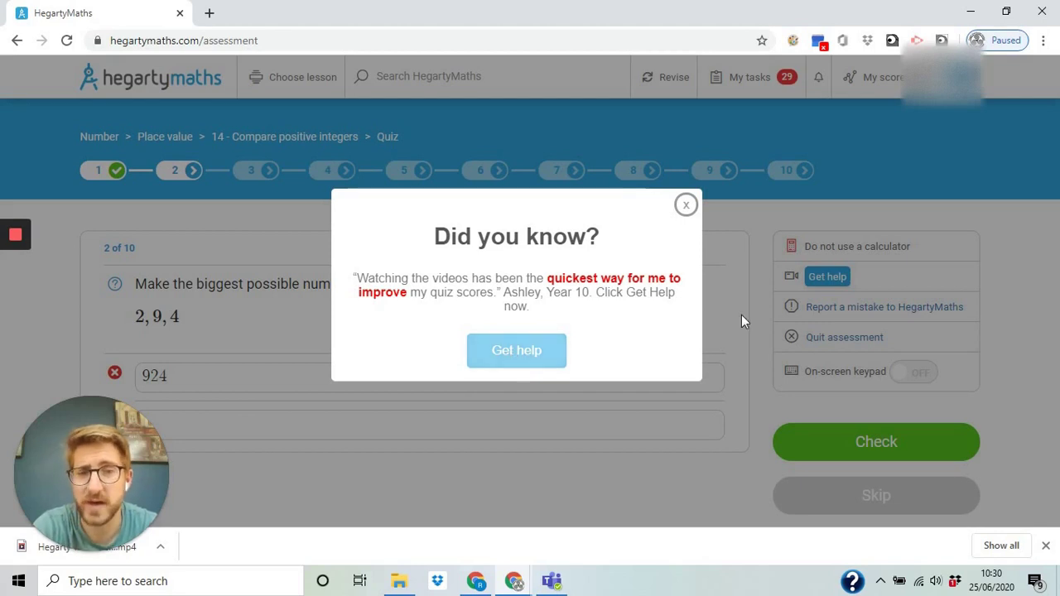
Dismiss the help suggestion, submit 942 as the second attempt at question 2, and continue to question 3
click(686, 206)
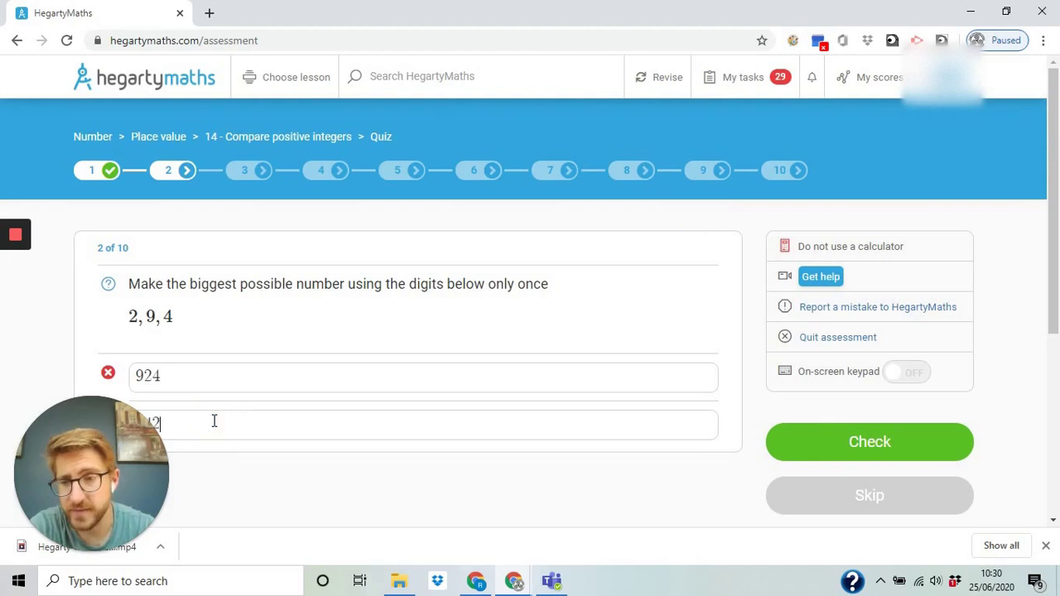
key(Return)
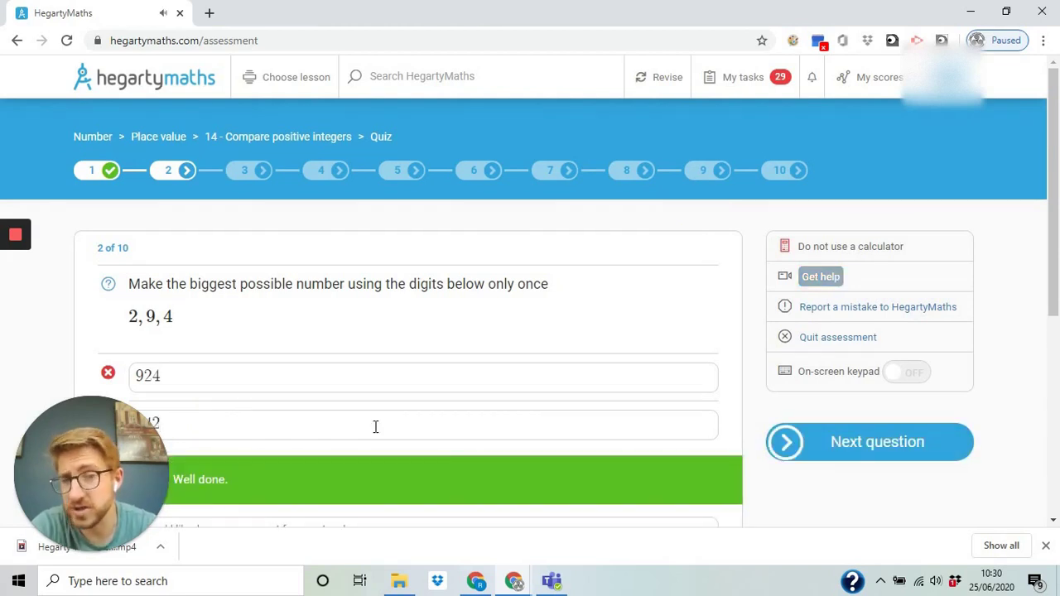
click(848, 448)
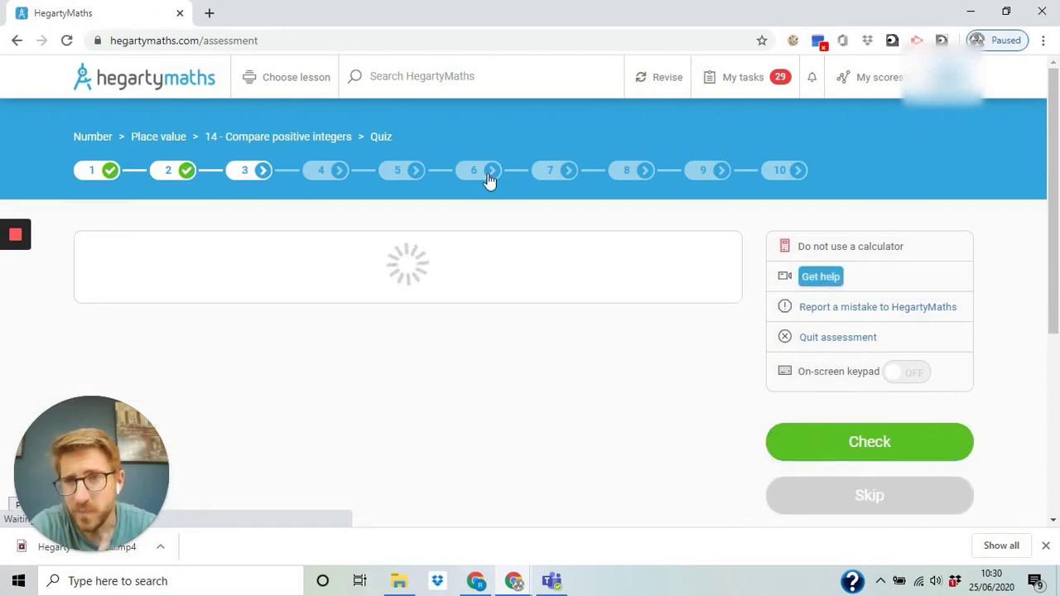
Leave the quiz for the assigned tasks and continue the task "14 - Compare positive integers"
scroll(454, 266, down, 3)
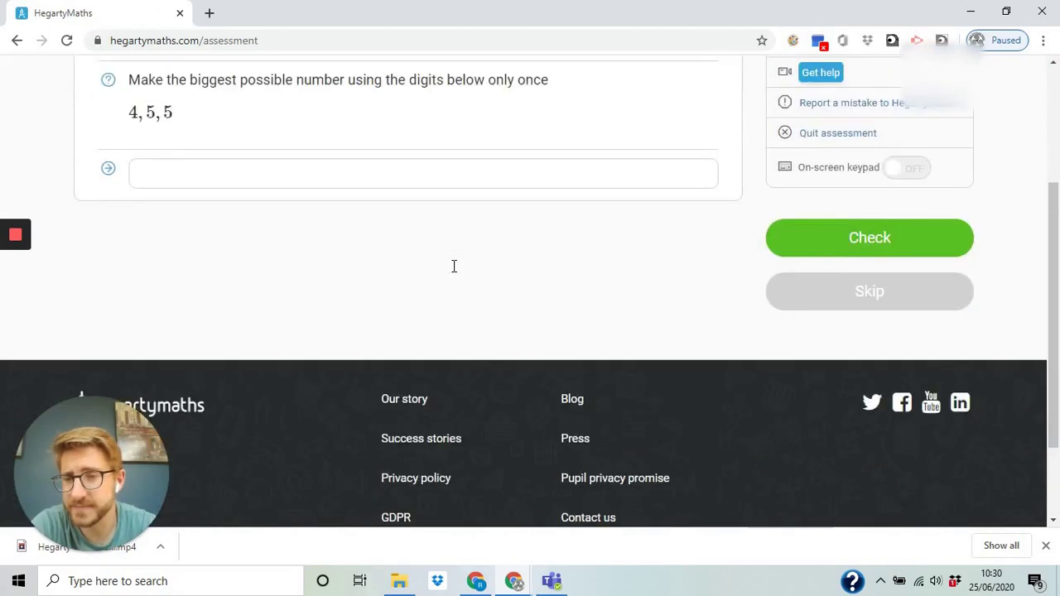
scroll(454, 266, down, 1)
scroll(453, 271, up, 5)
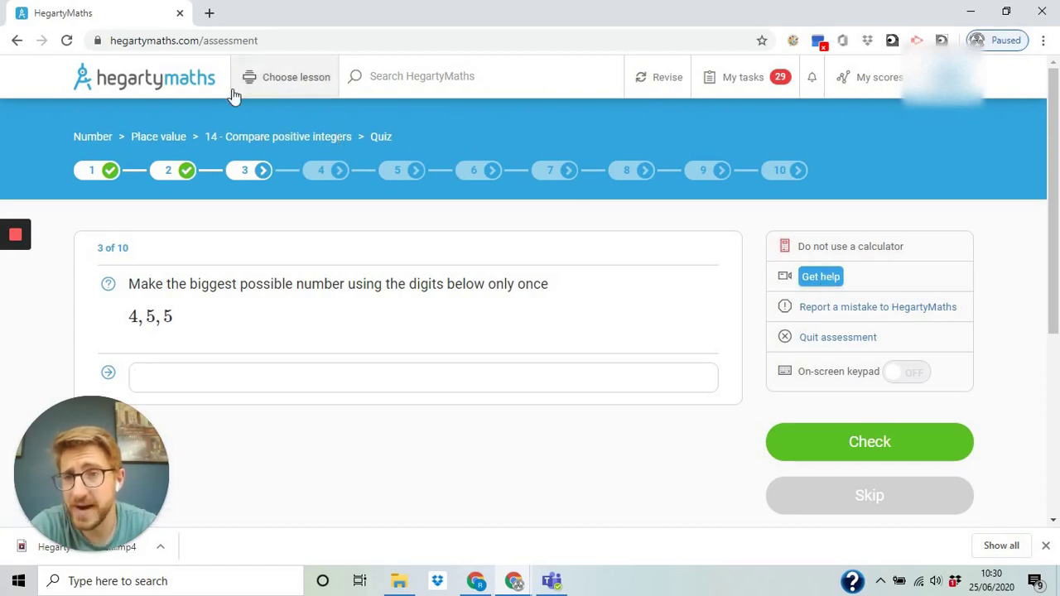
click(769, 82)
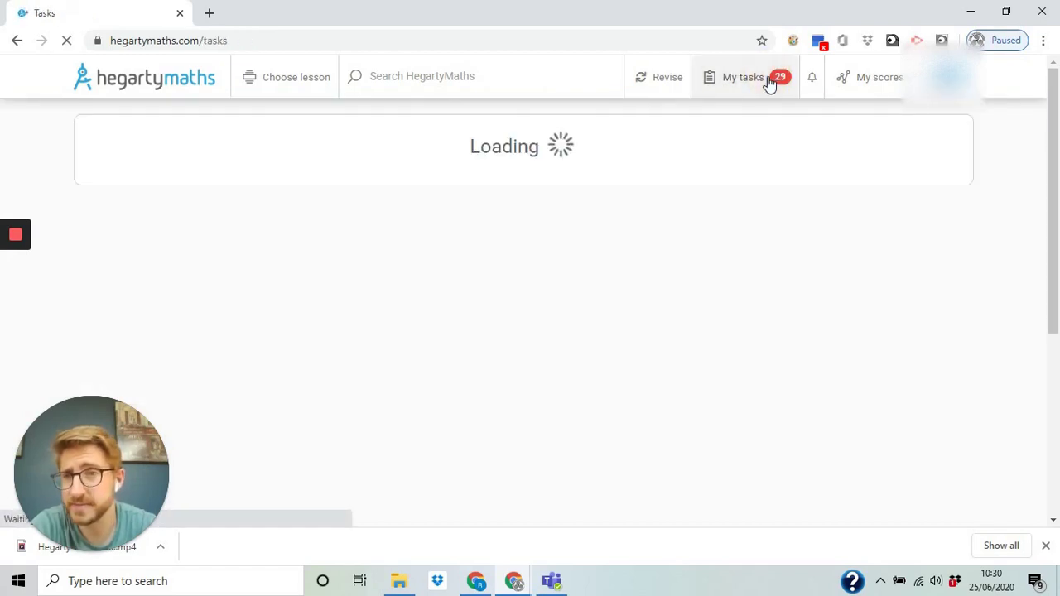
scroll(660, 241, down, 15)
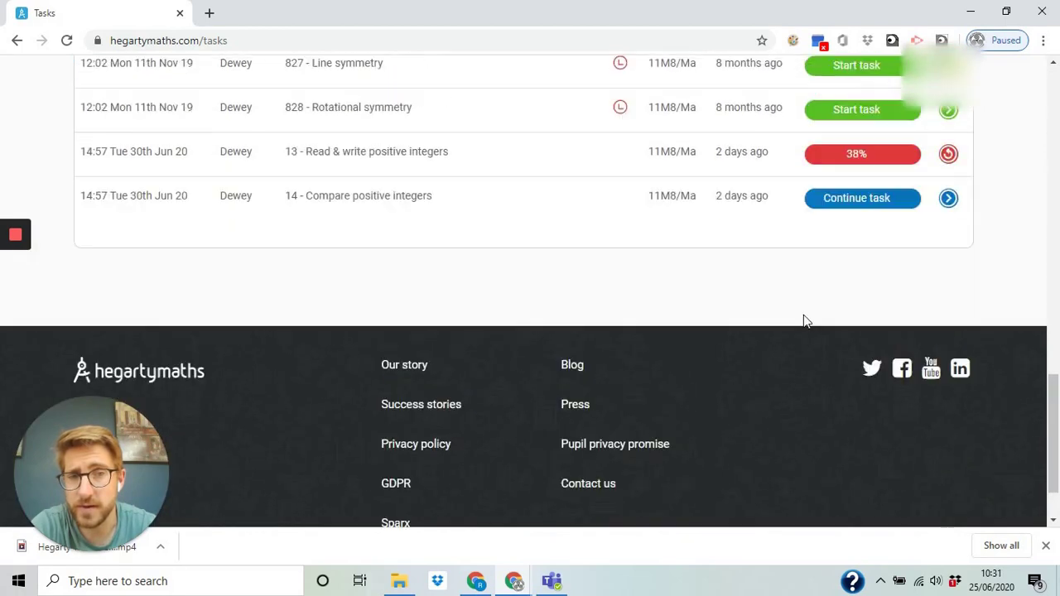
scroll(828, 298, up, 1)
click(859, 272)
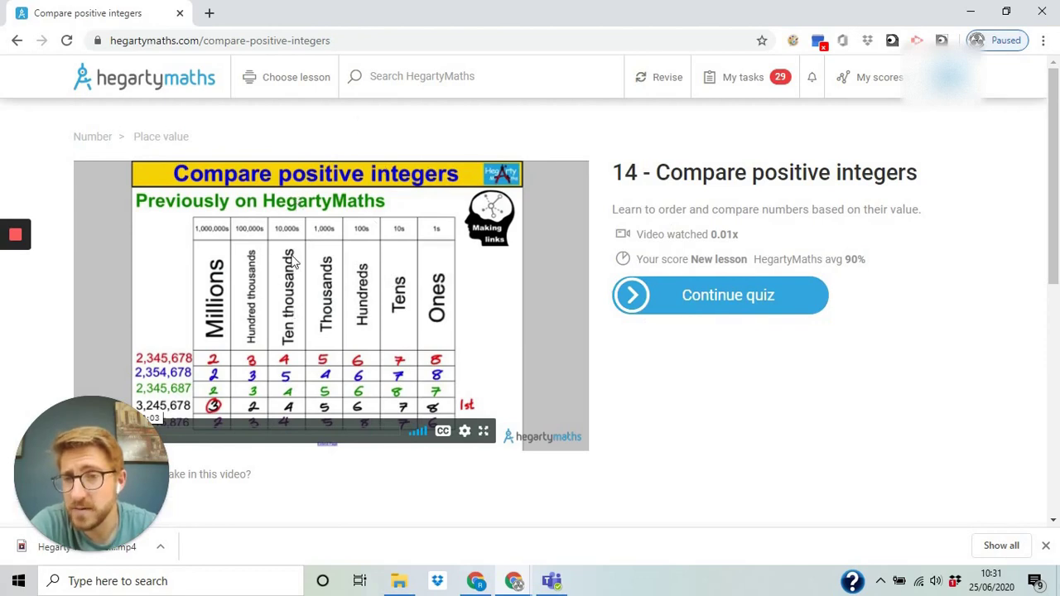
Review the Building blocks section below the Compare positive integers video
scroll(292, 262, down, 4)
scroll(291, 262, down, 1)
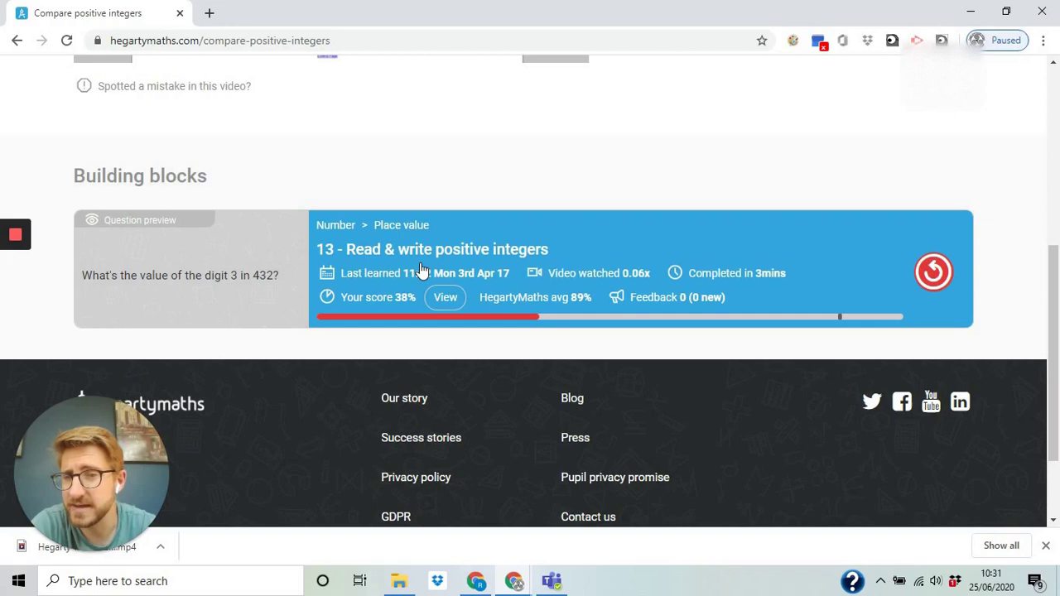
scroll(418, 279, up, 4)
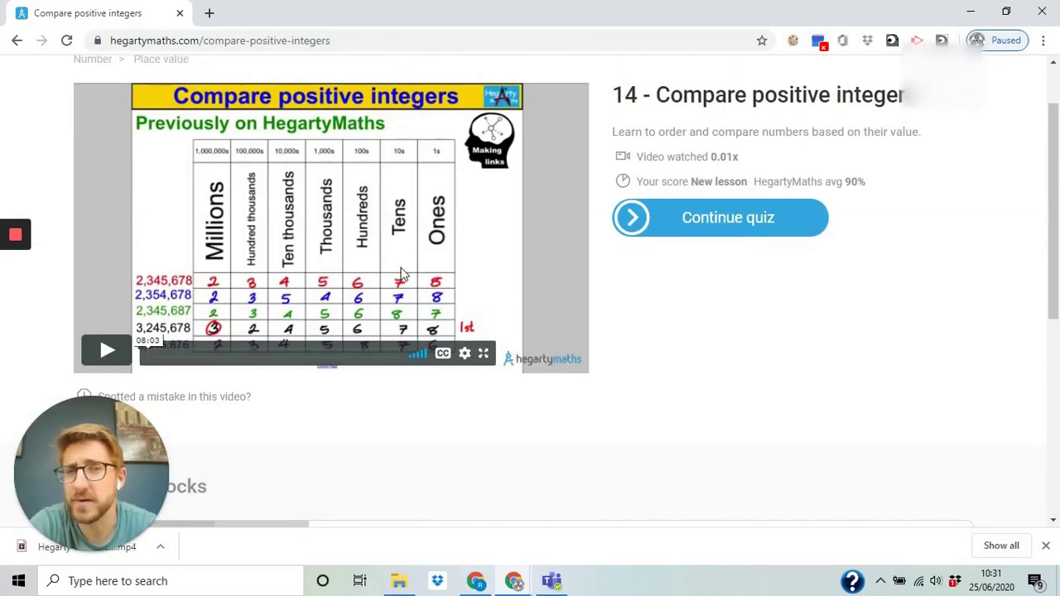
scroll(393, 207, down, 3)
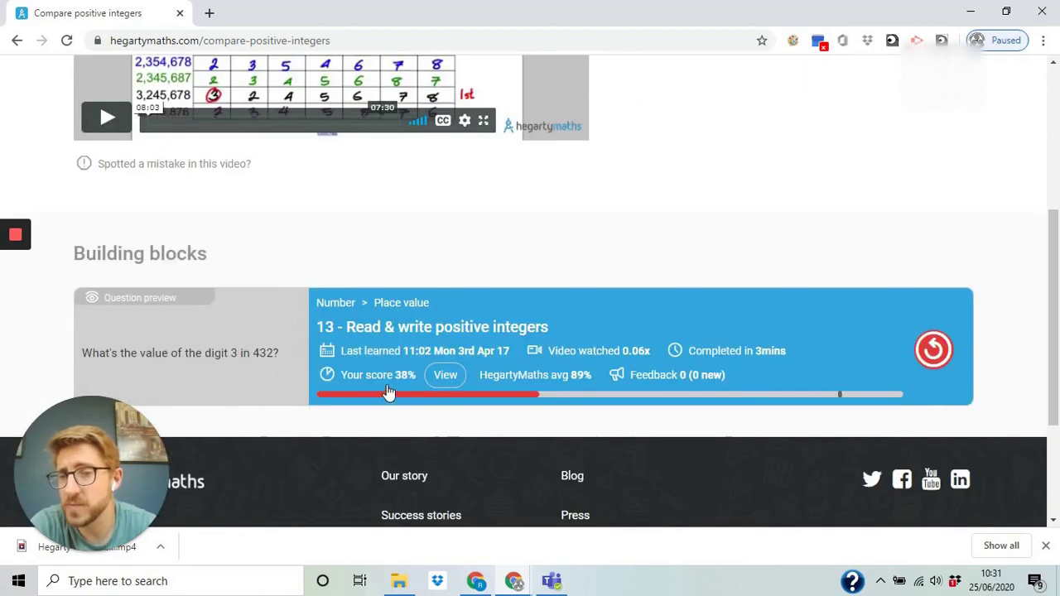
scroll(378, 349, up, 4)
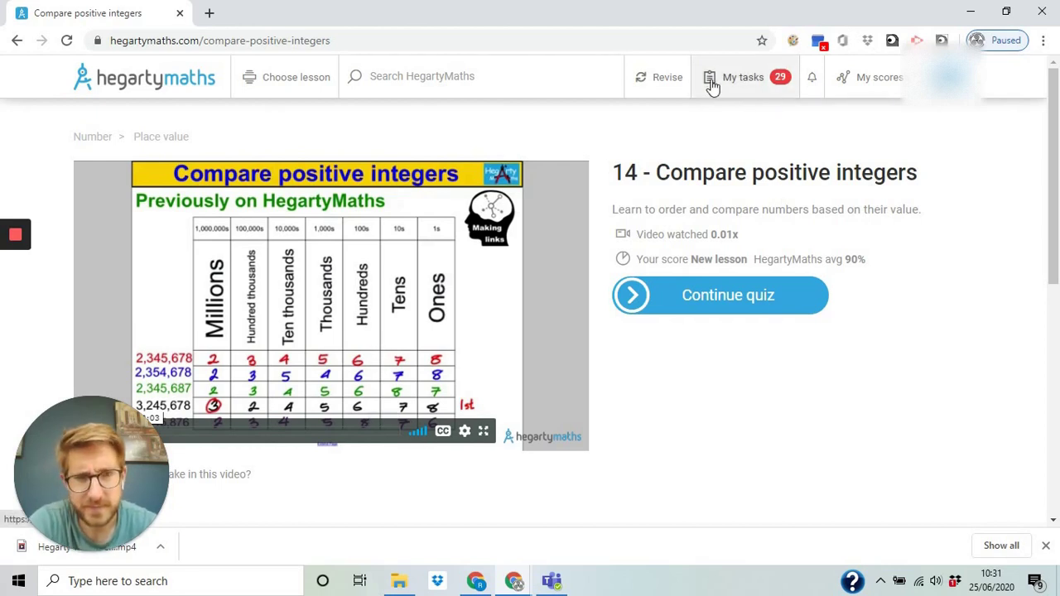
Search for lesson number 25 and open "Odd & even numbers"
click(412, 79)
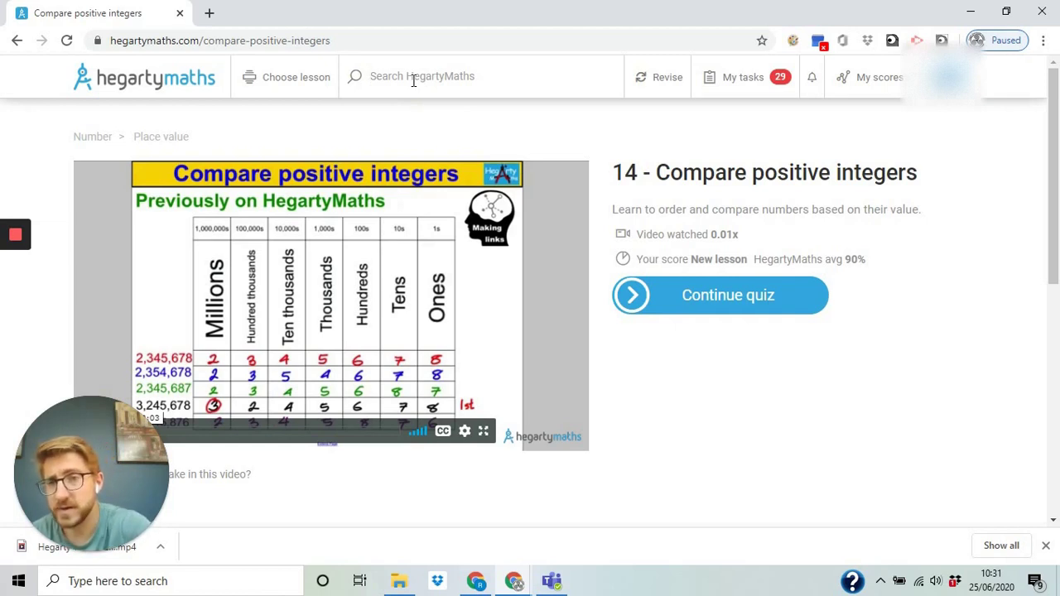
text(25)
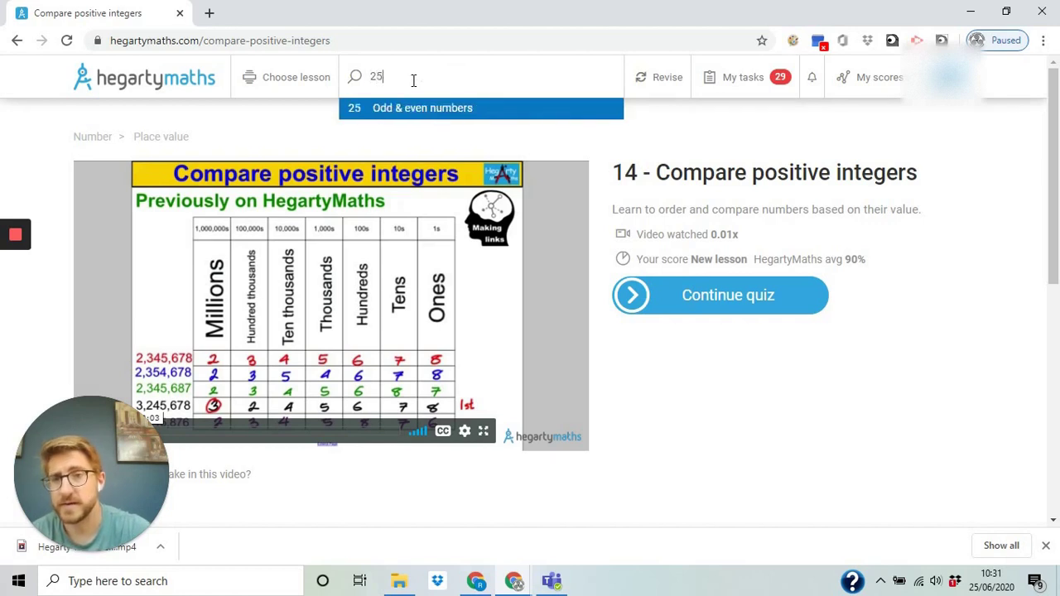
click(447, 108)
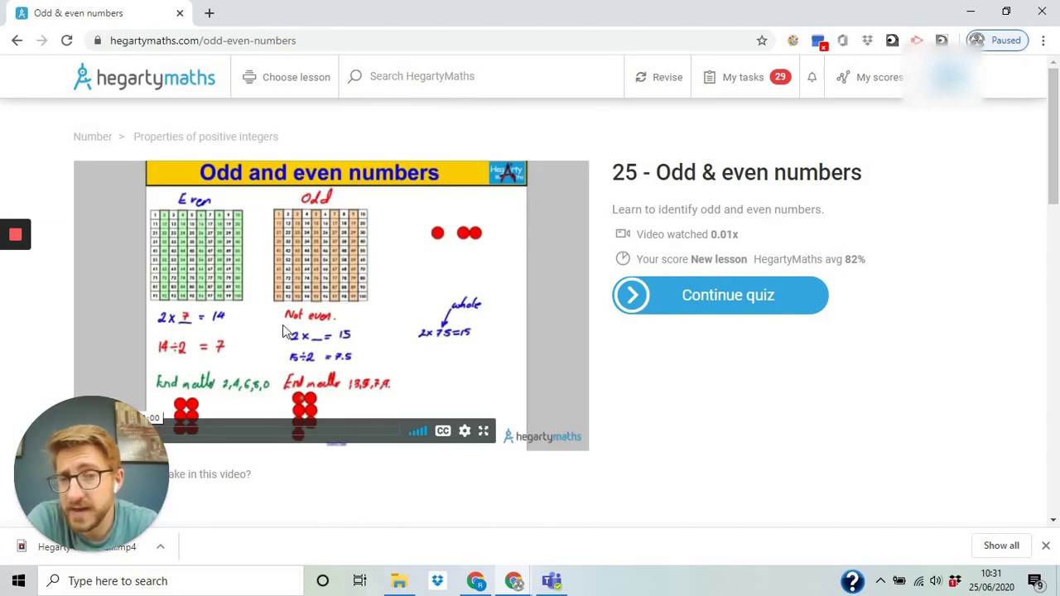
Look through the building block lessons listed below the Odd & even numbers video
scroll(247, 248, down, 4)
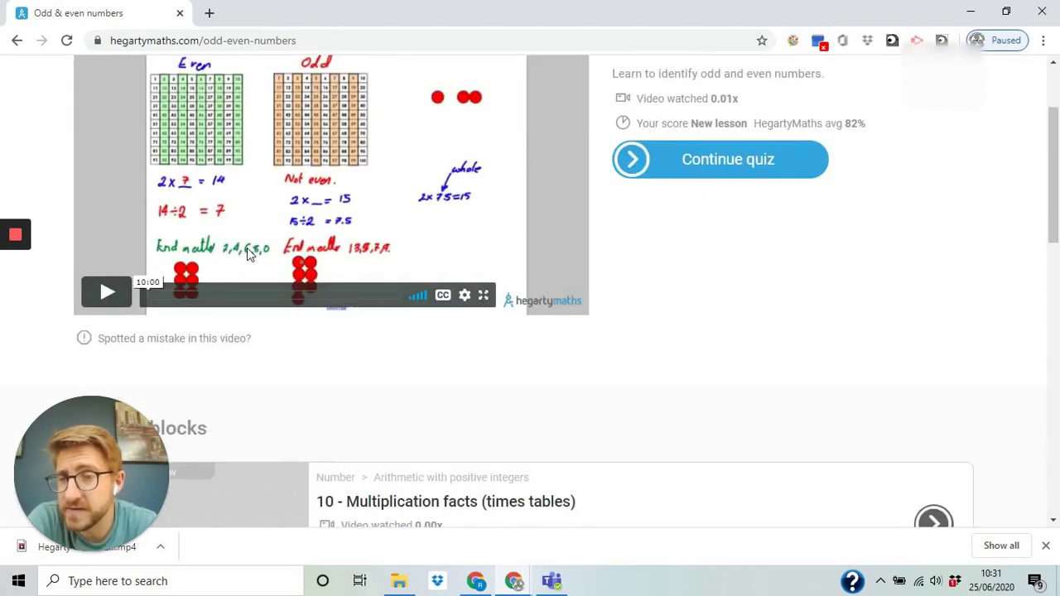
scroll(253, 232, down, 1)
scroll(232, 377, down, 2)
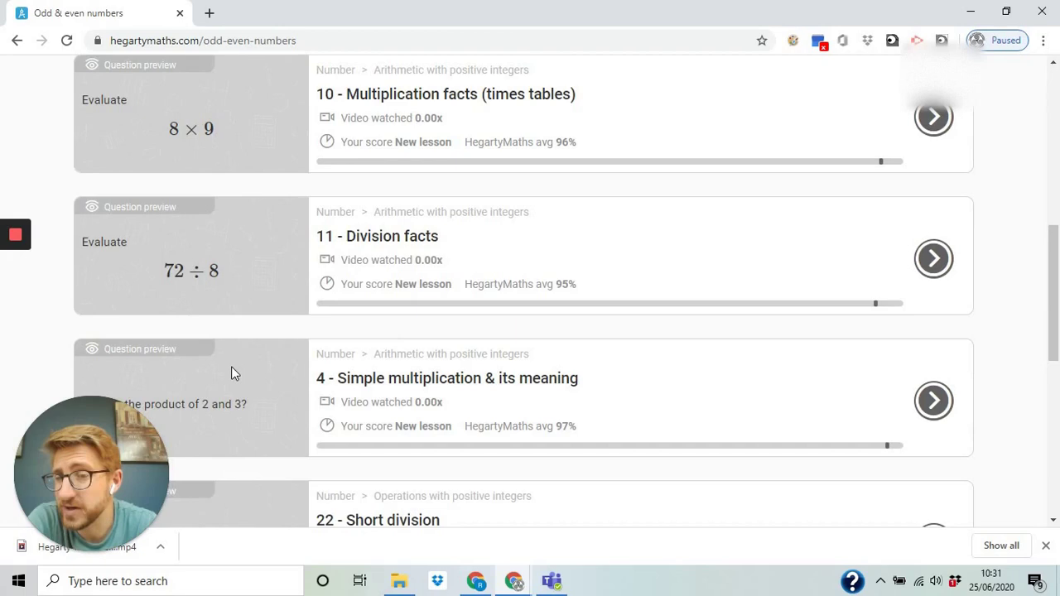
scroll(229, 365, up, 3)
scroll(230, 357, up, 4)
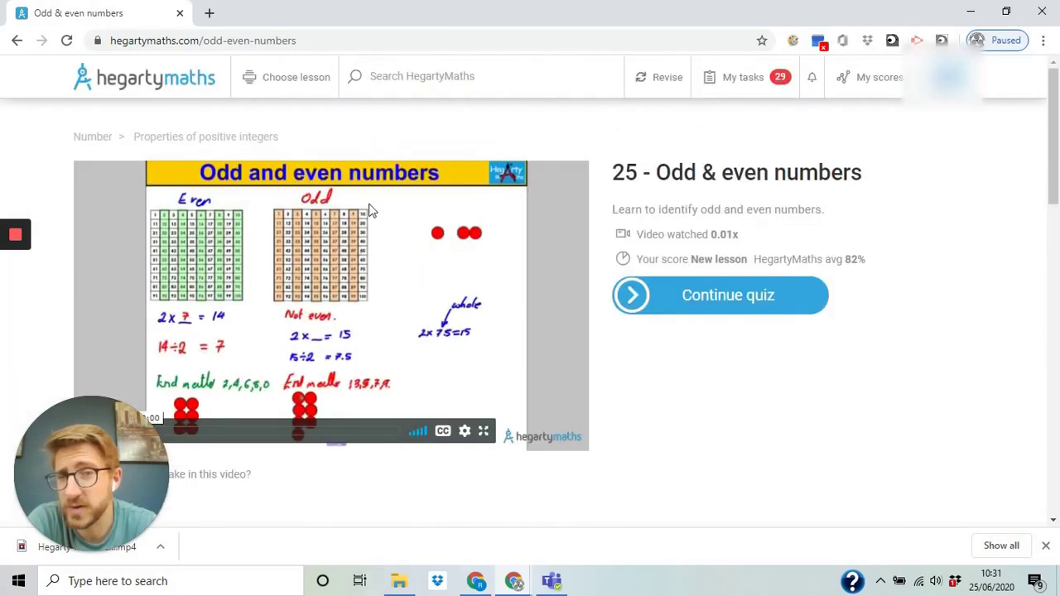
Search the lessons for "divis", look through the suggested topics, and clear the search
click(396, 76)
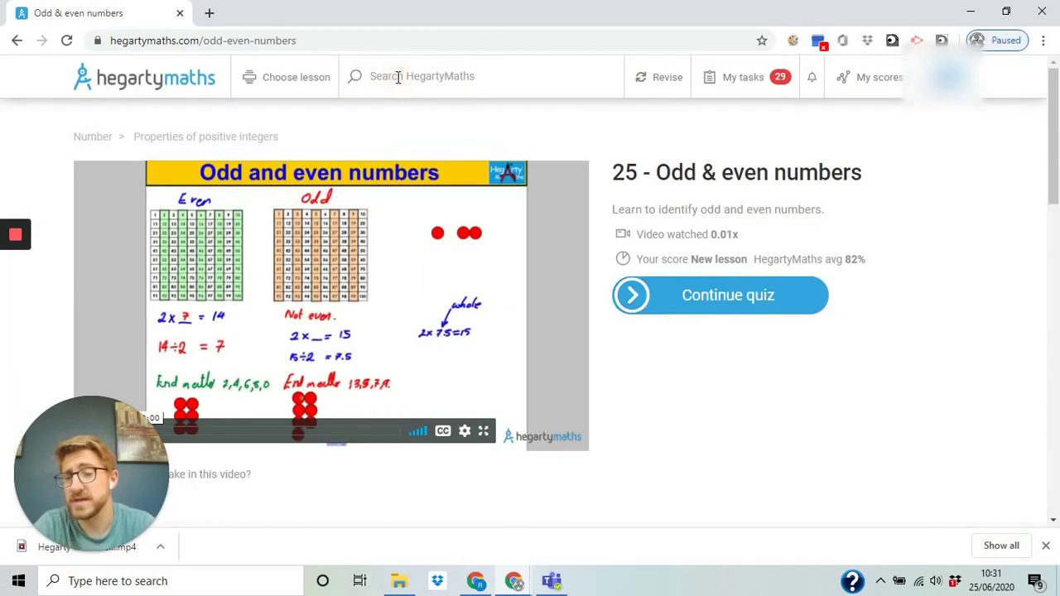
text(divi)
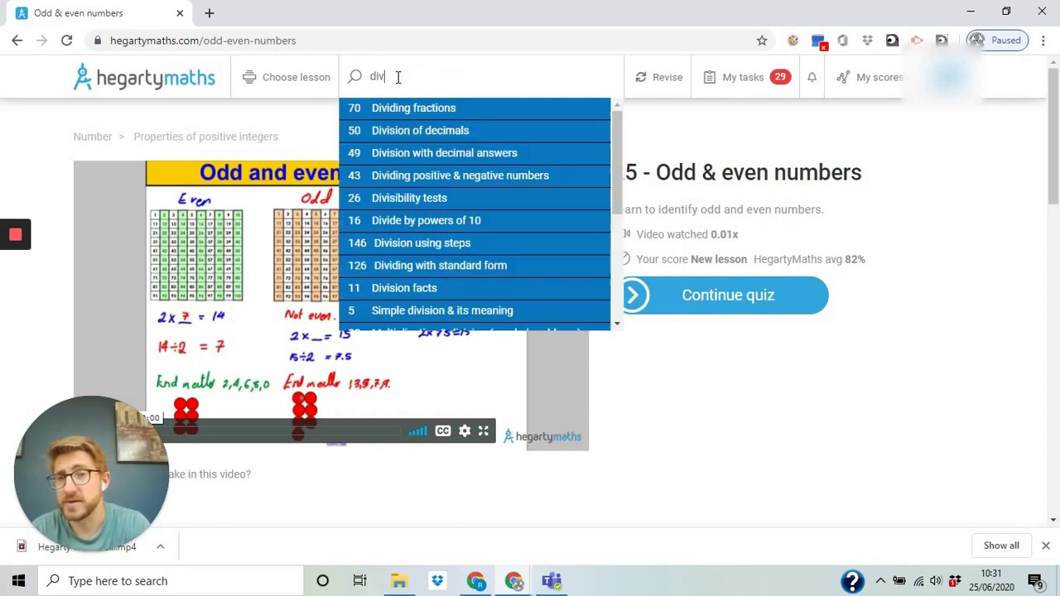
text(s)
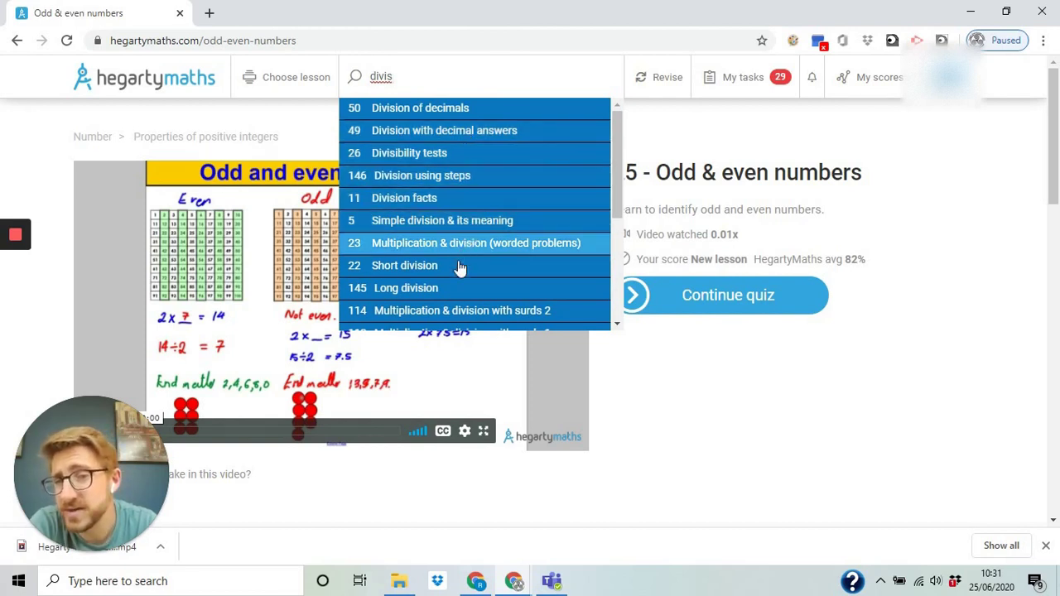
scroll(445, 308, down, 3)
scroll(433, 265, up, 3)
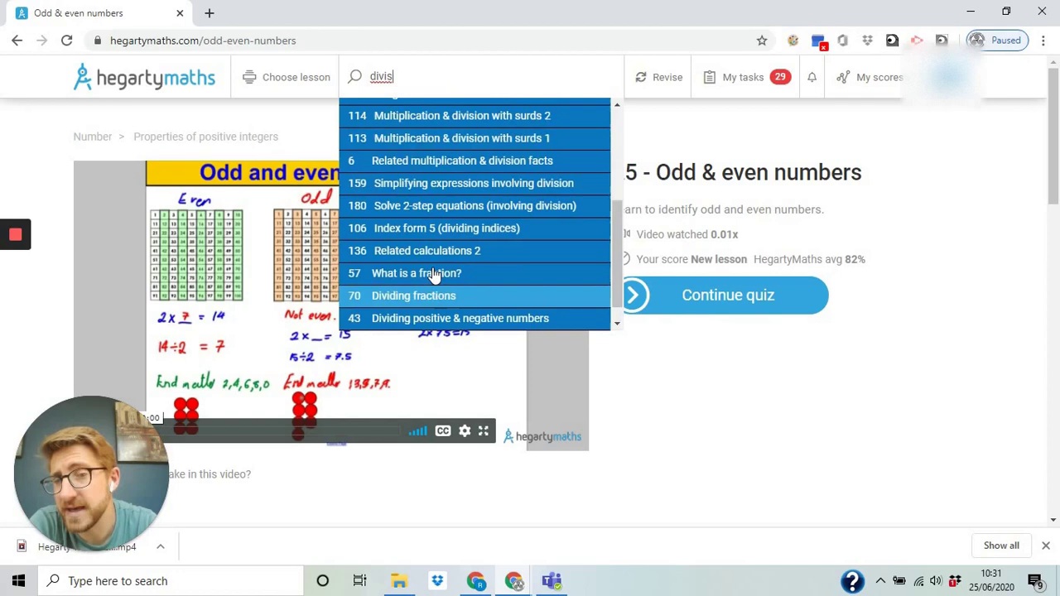
scroll(433, 180, down, 3)
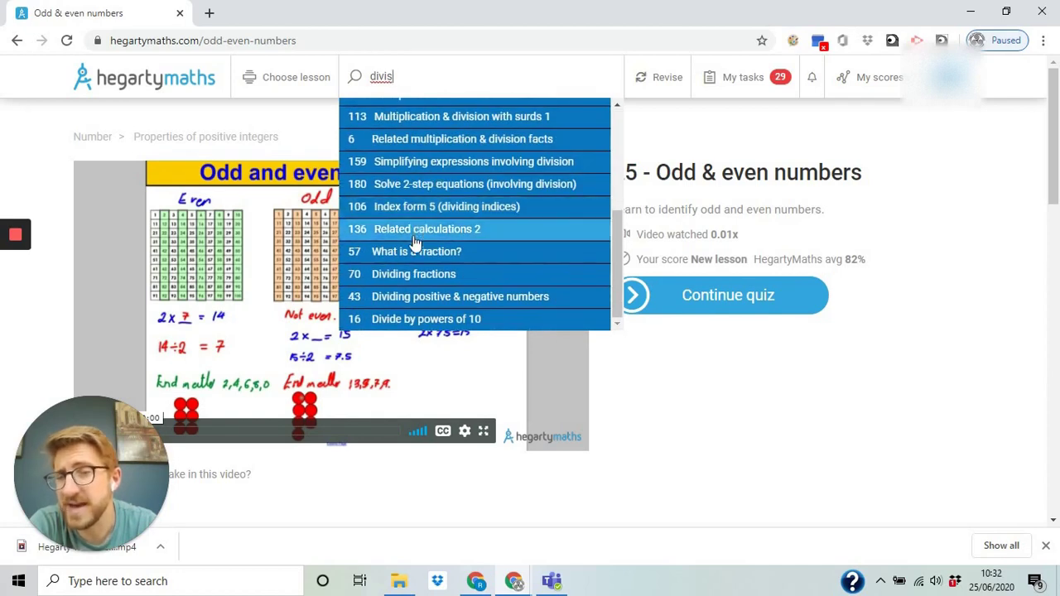
scroll(414, 244, up, 3)
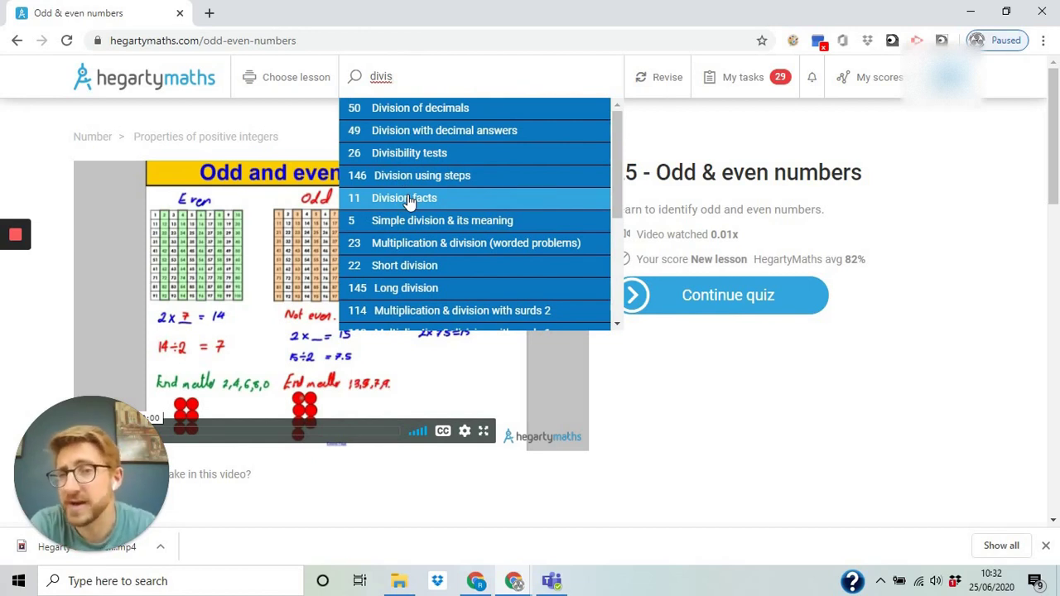
key(BackSpace)
key(BackSpace)
key(BackSpace)
key(BackSpace)
key(BackSpace)
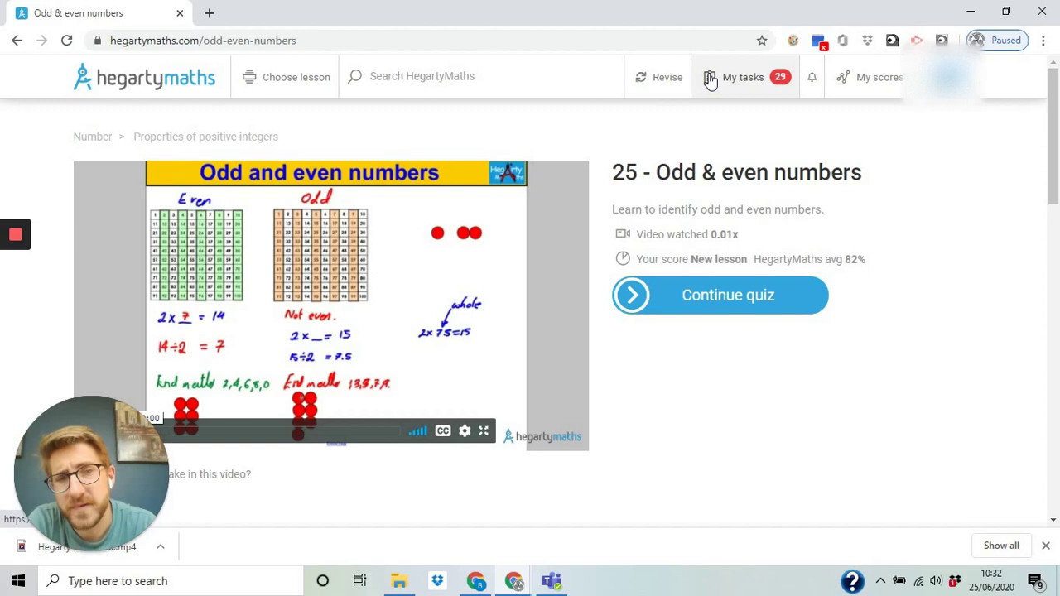
Open the personal scores page and review the results of the completed lessons
click(838, 78)
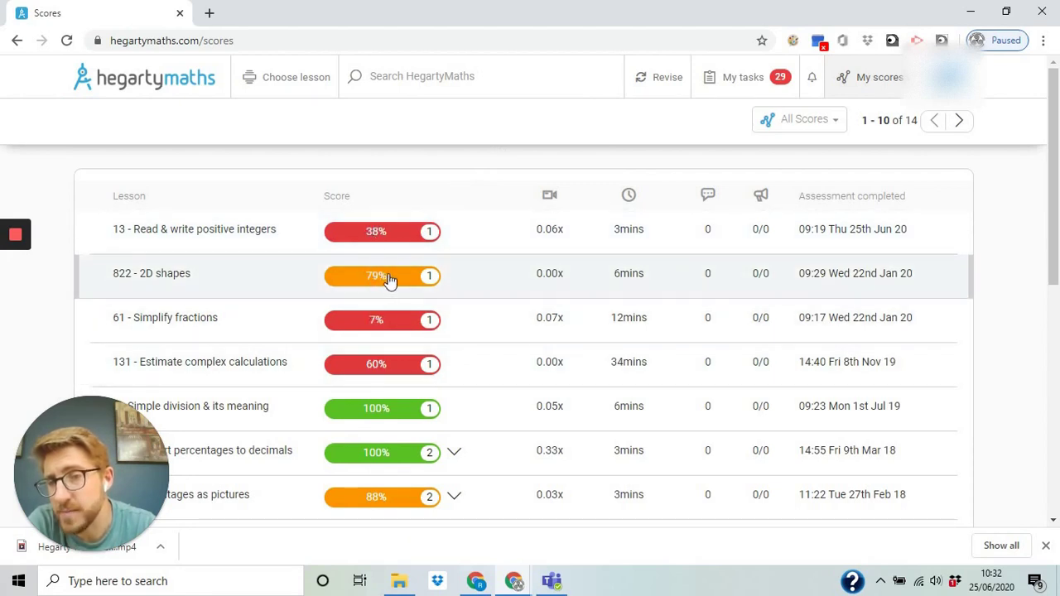
scroll(383, 292, down, 2)
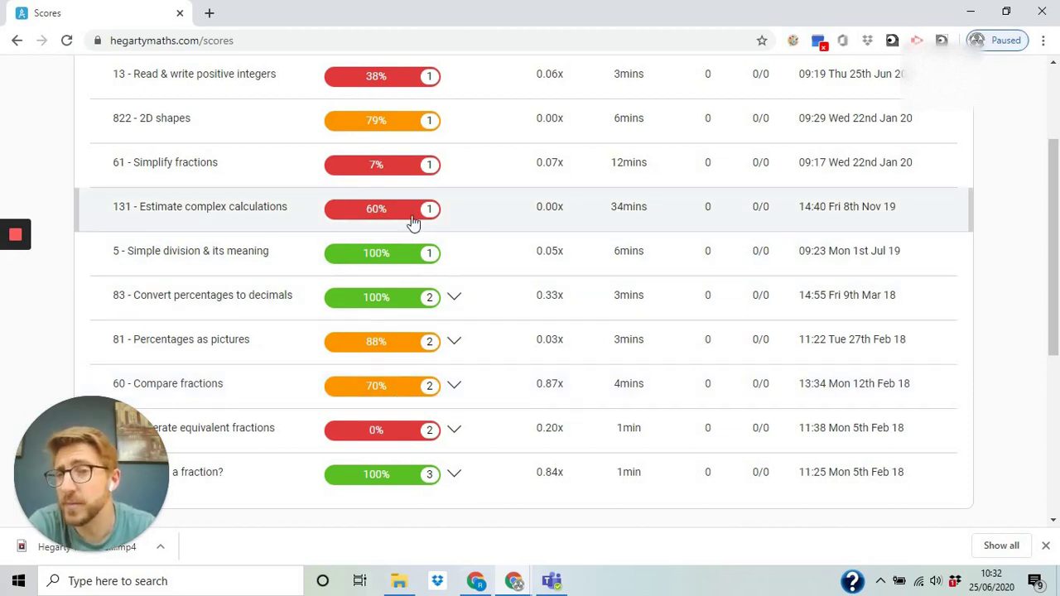
scroll(392, 136, up, 2)
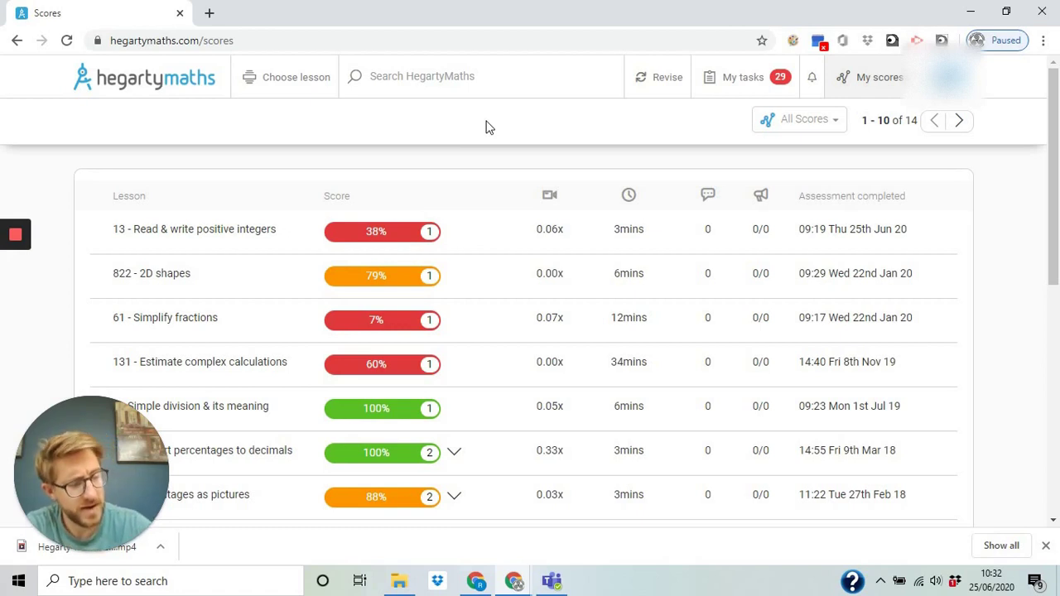
Open the MemRi revision page and continue its quiz
click(682, 88)
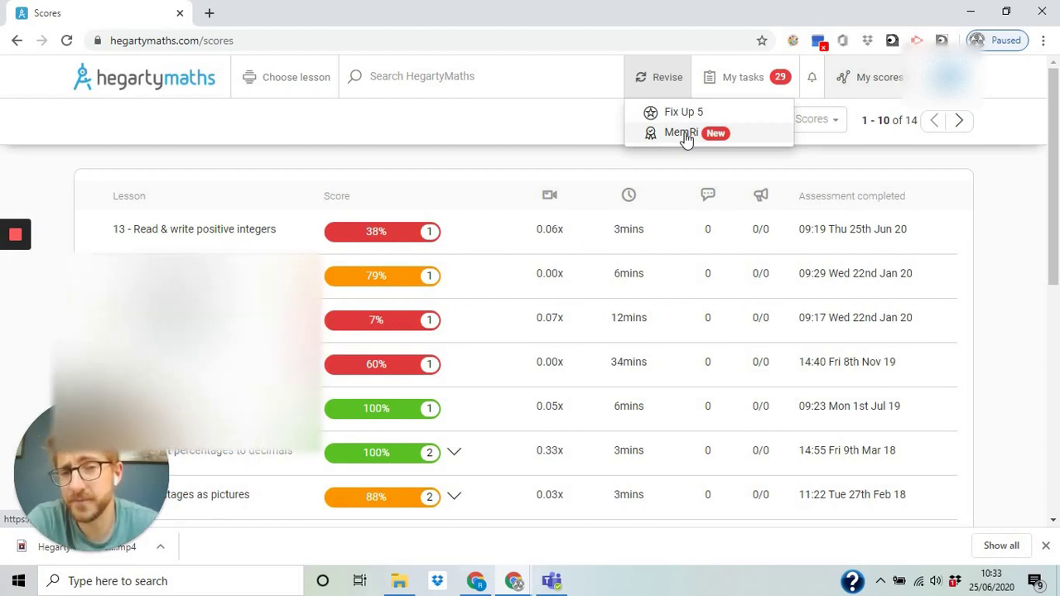
click(682, 134)
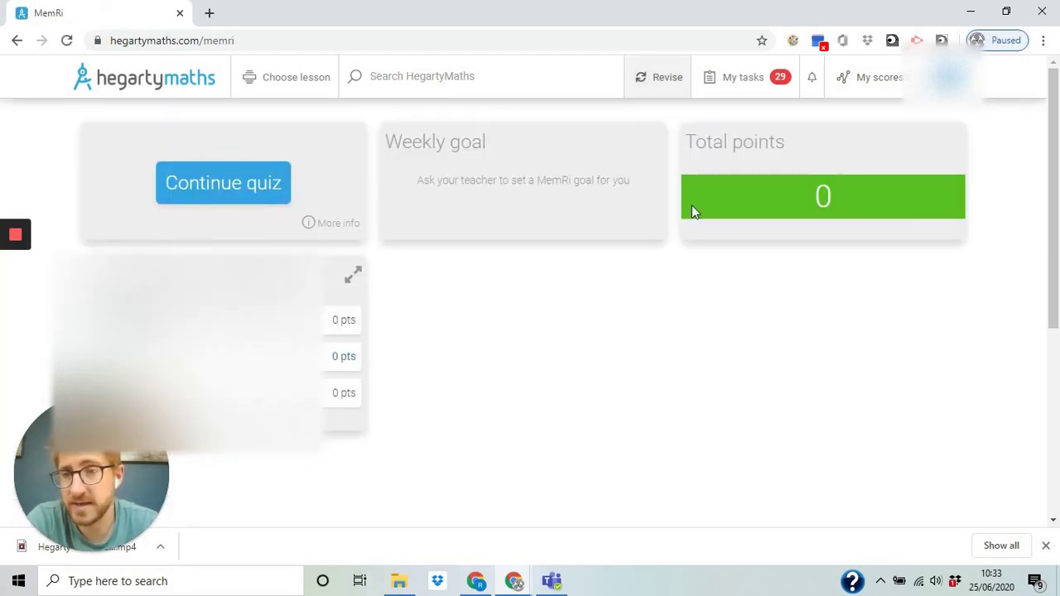
click(215, 185)
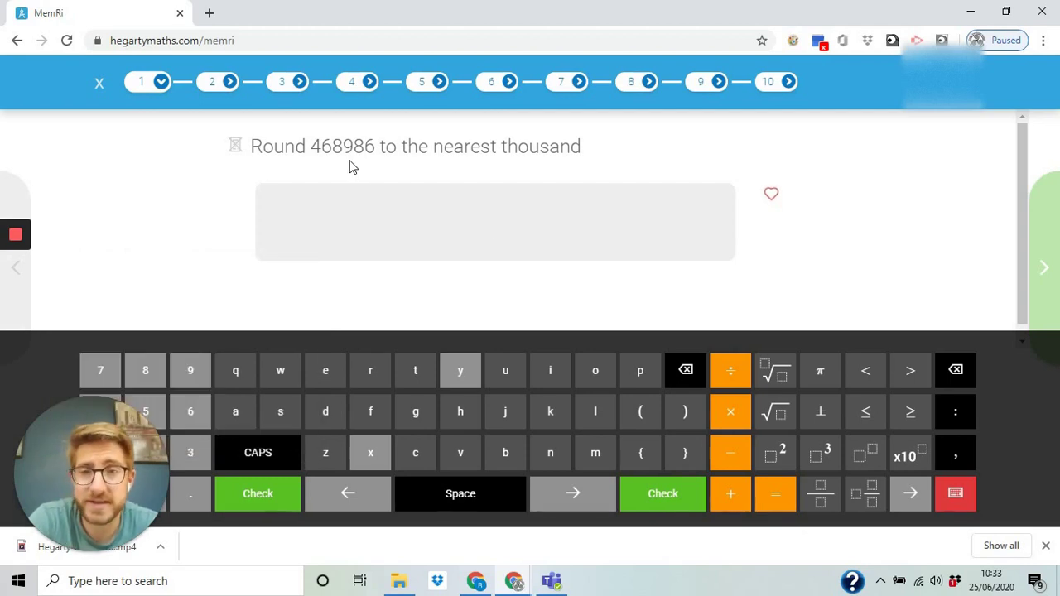
Answer the first MemRi question with 469000, check it, and go on to the second question
text(4)
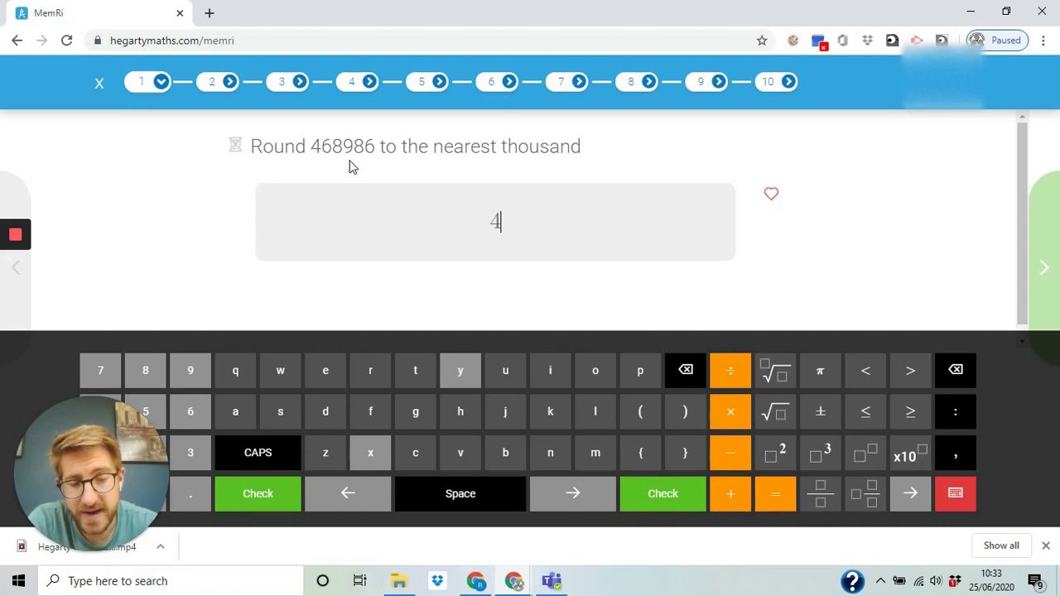
text(69000)
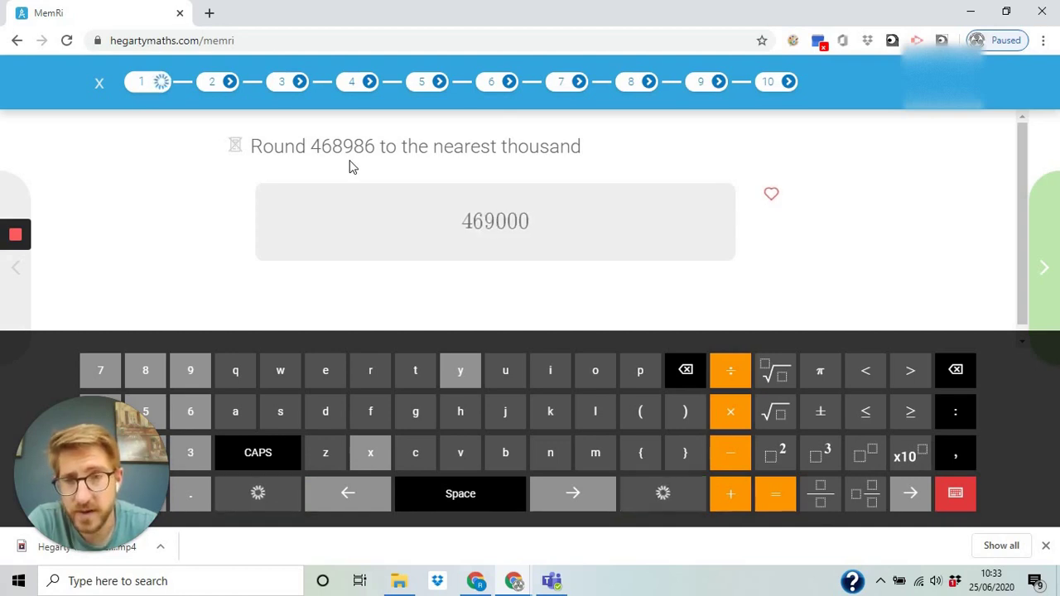
key(Return)
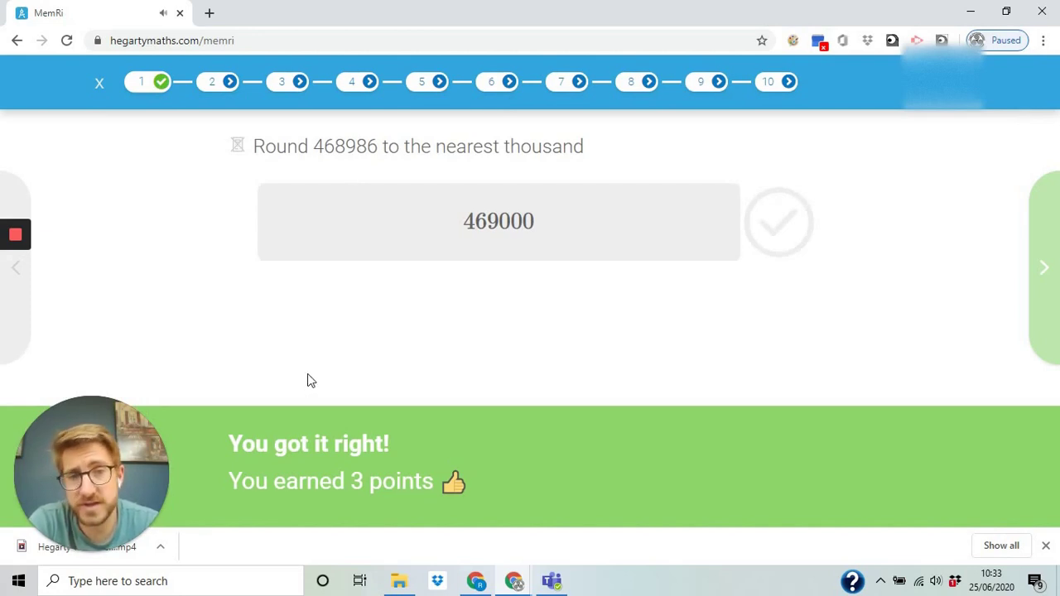
click(1048, 281)
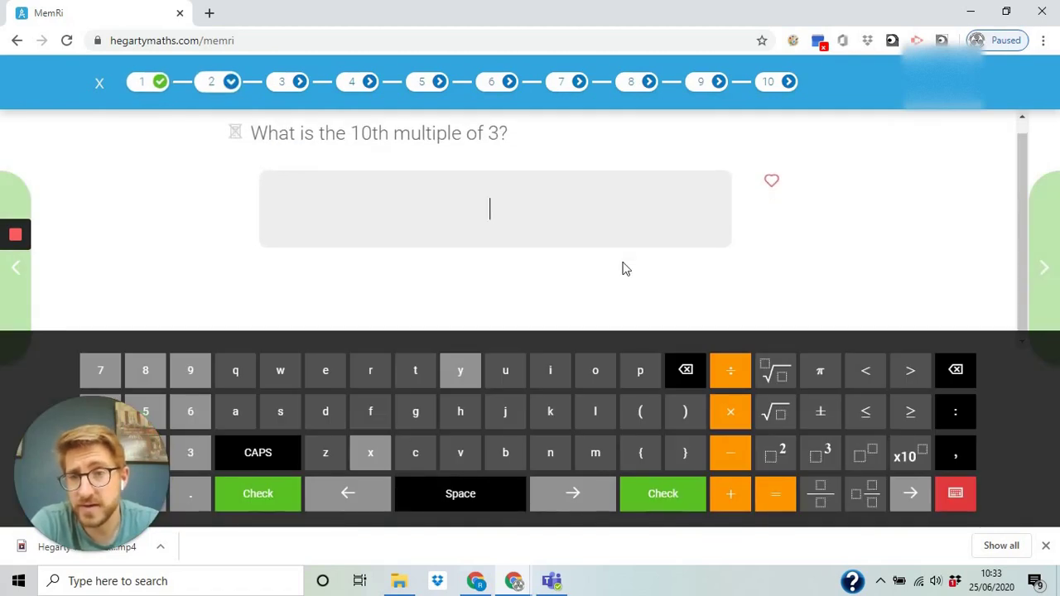
Leave the MemRi quiz and start the Fix Up 5 revision quiz
click(101, 85)
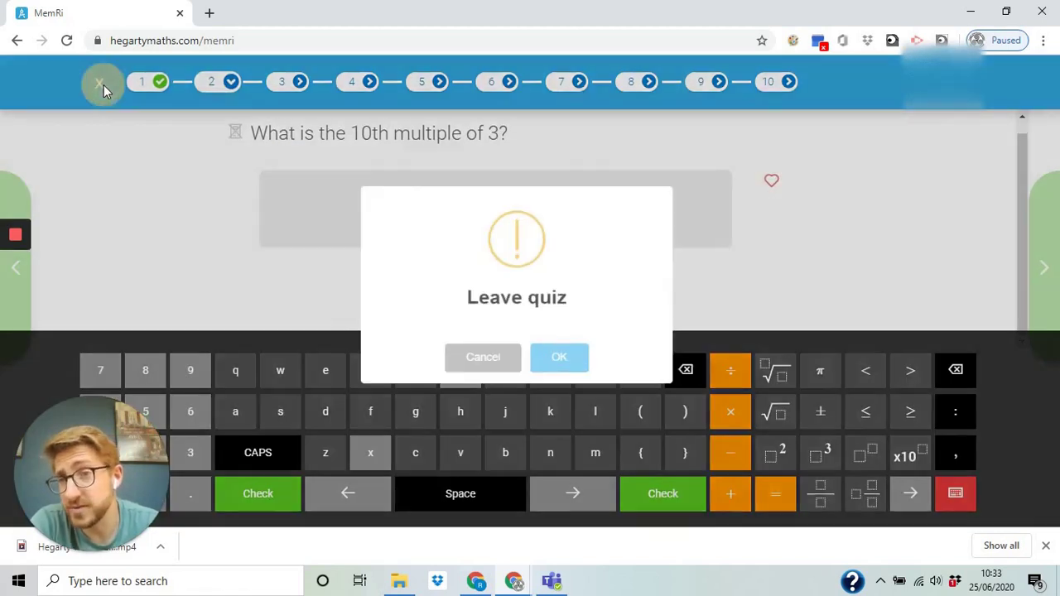
click(547, 369)
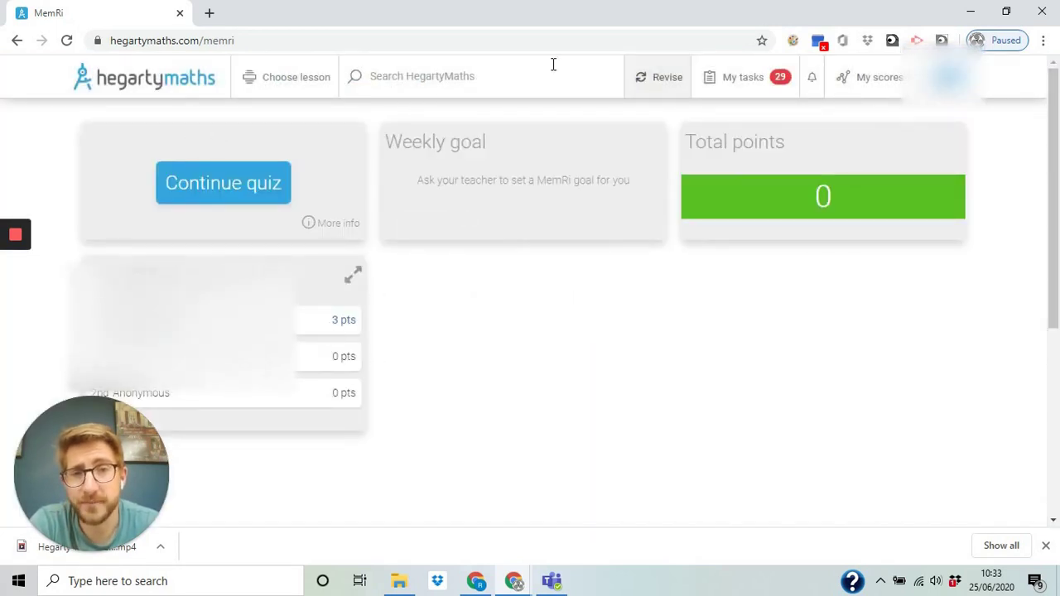
click(639, 76)
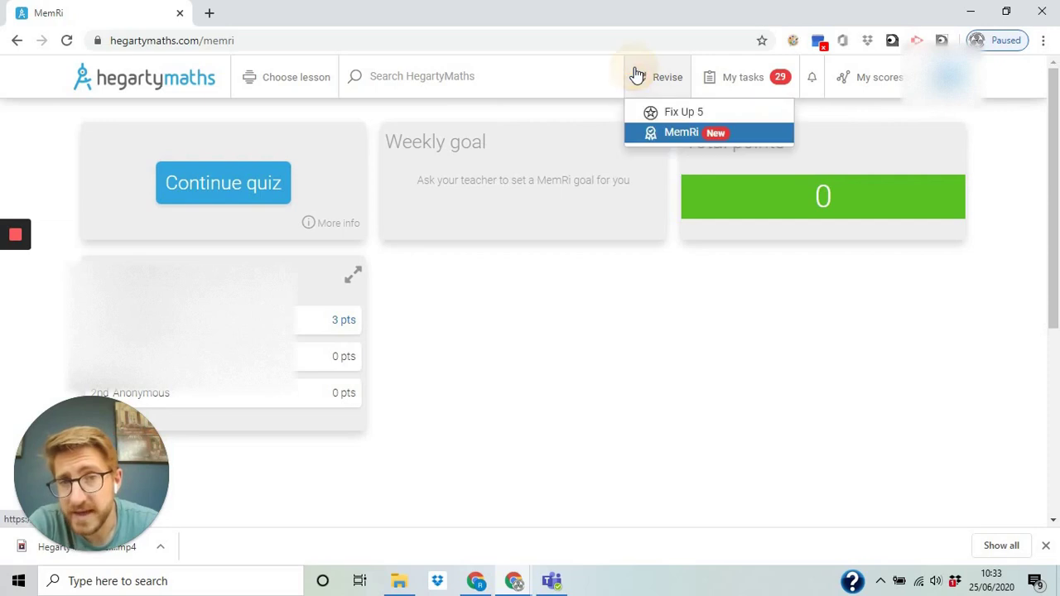
click(684, 116)
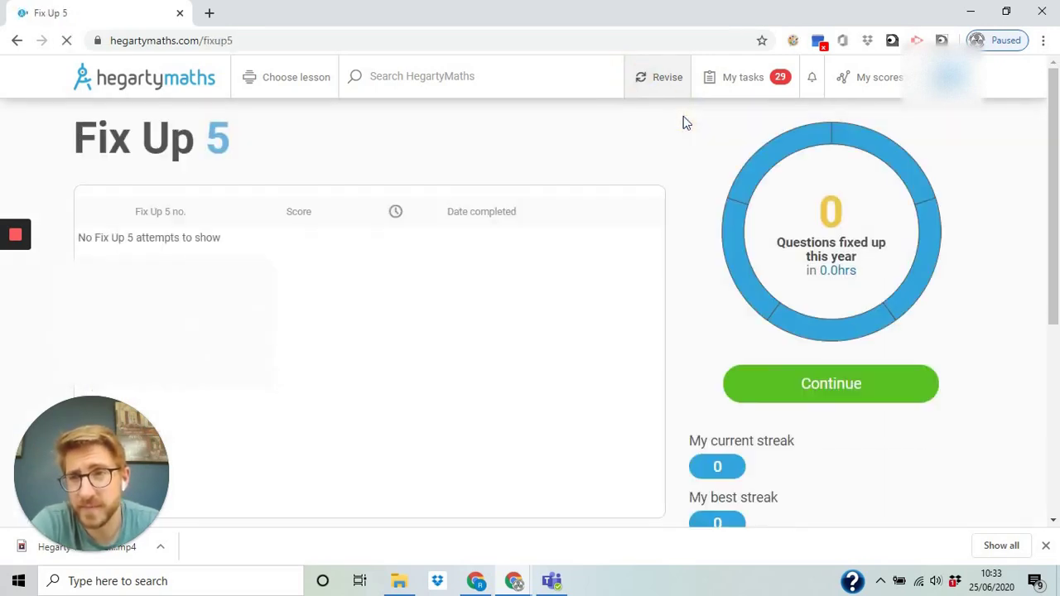
click(770, 399)
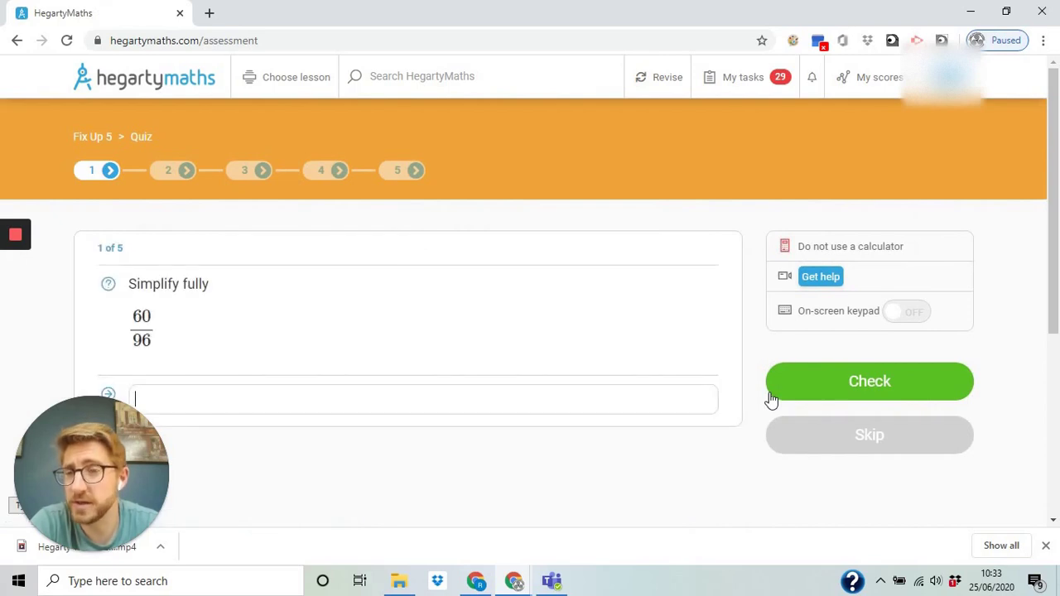
Open the Simplify fractions help video for the first Fix Up 5 question and try its playback
scroll(217, 236, down, 1)
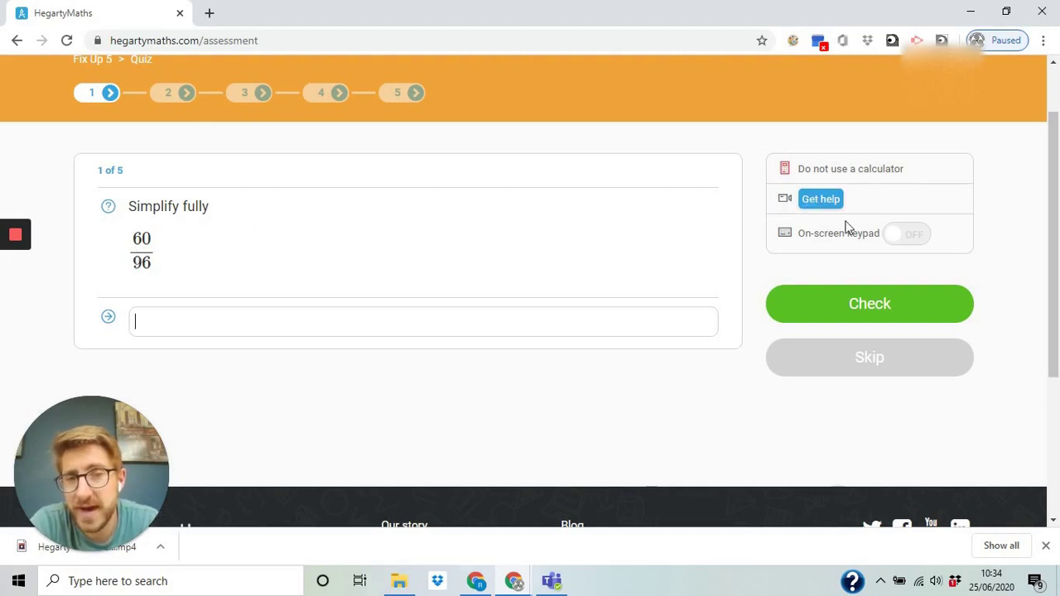
click(808, 212)
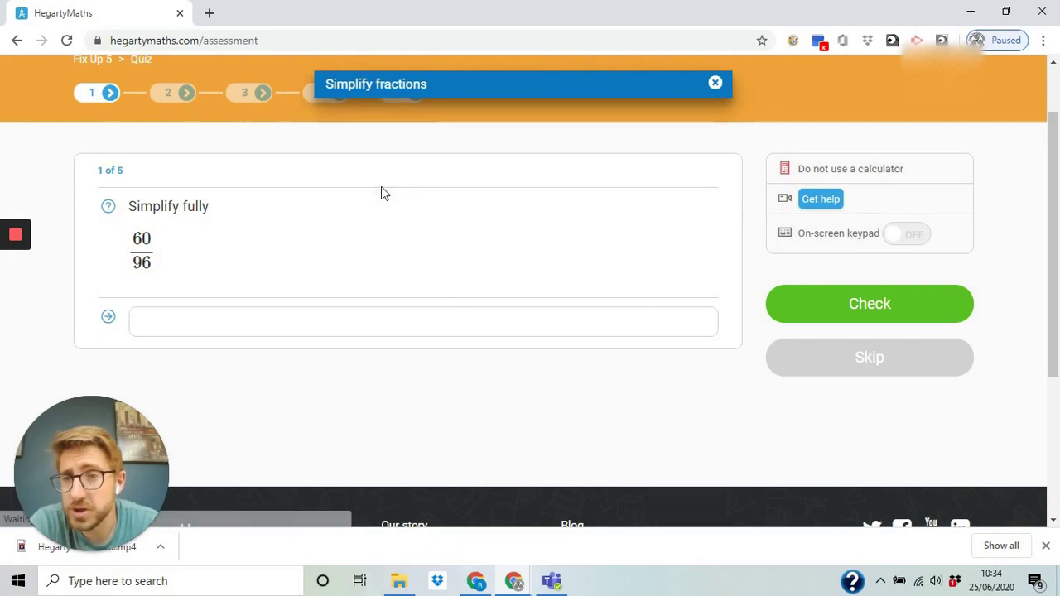
click(347, 315)
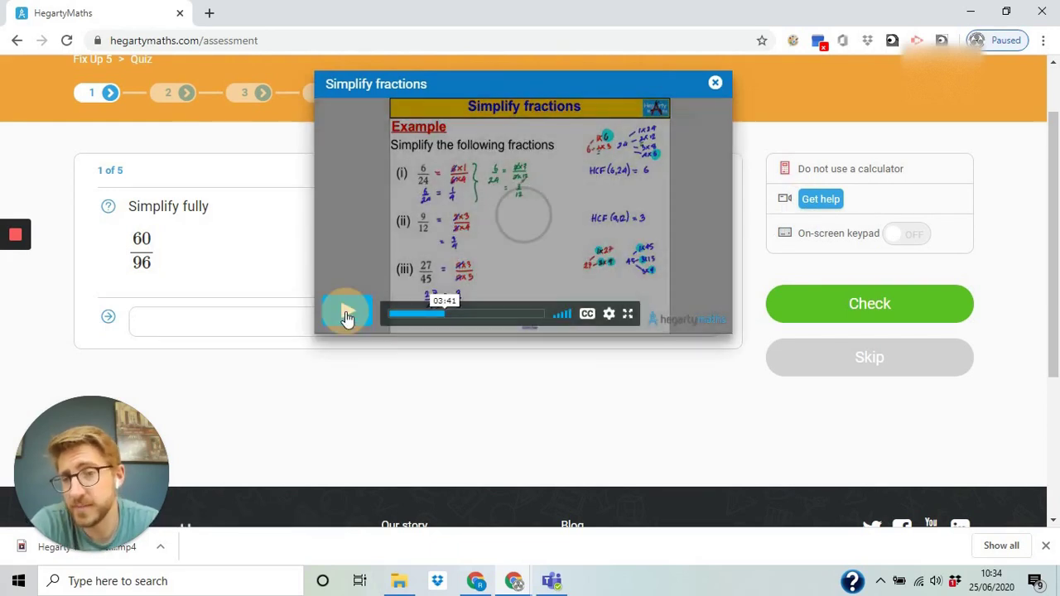
Fill in 5/8 as the answer to the fraction question and close the help video
click(160, 324)
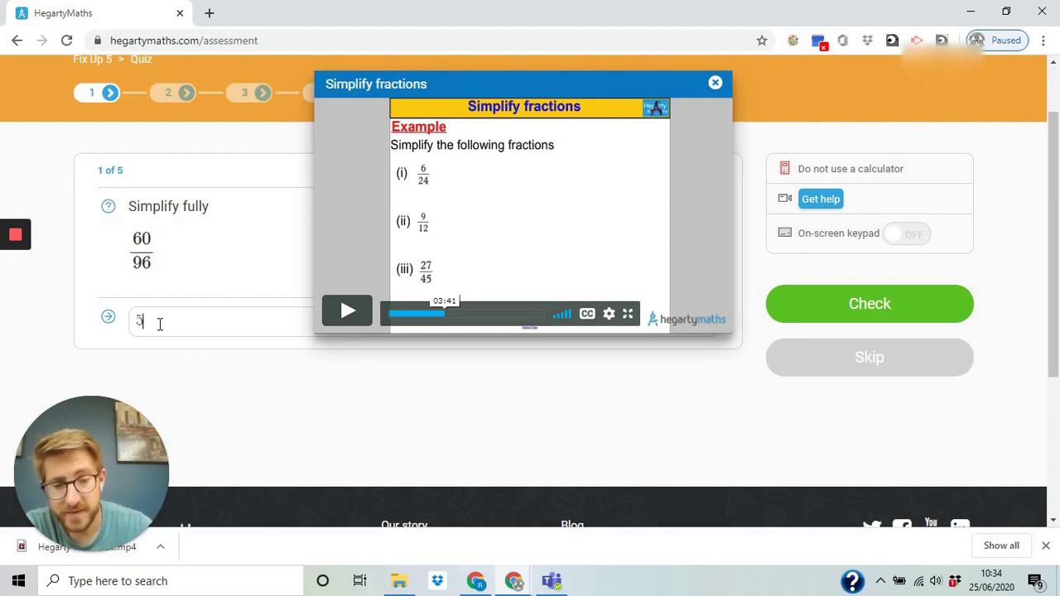
text(/8)
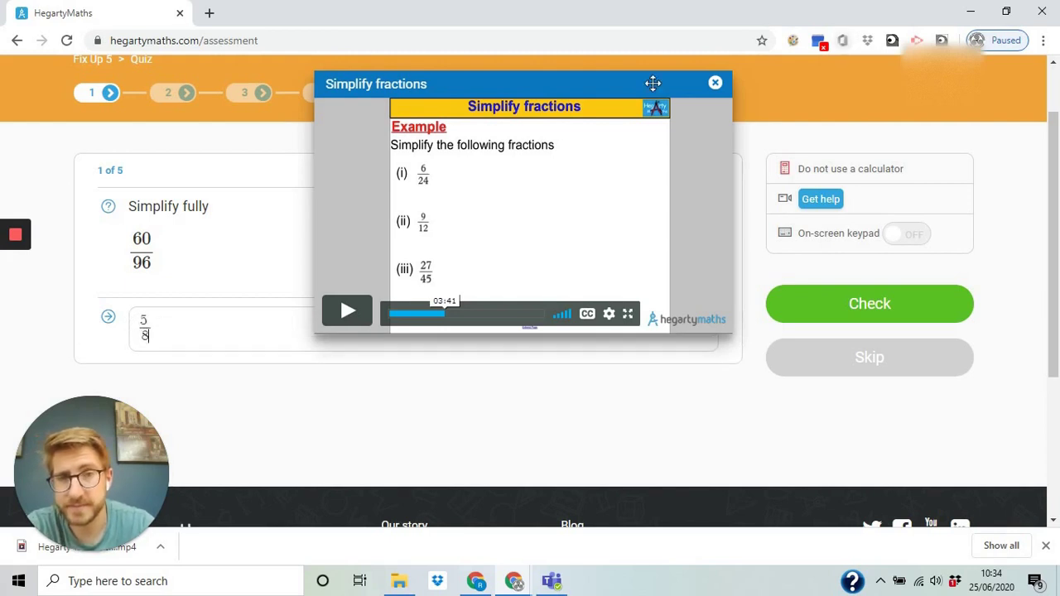
click(716, 83)
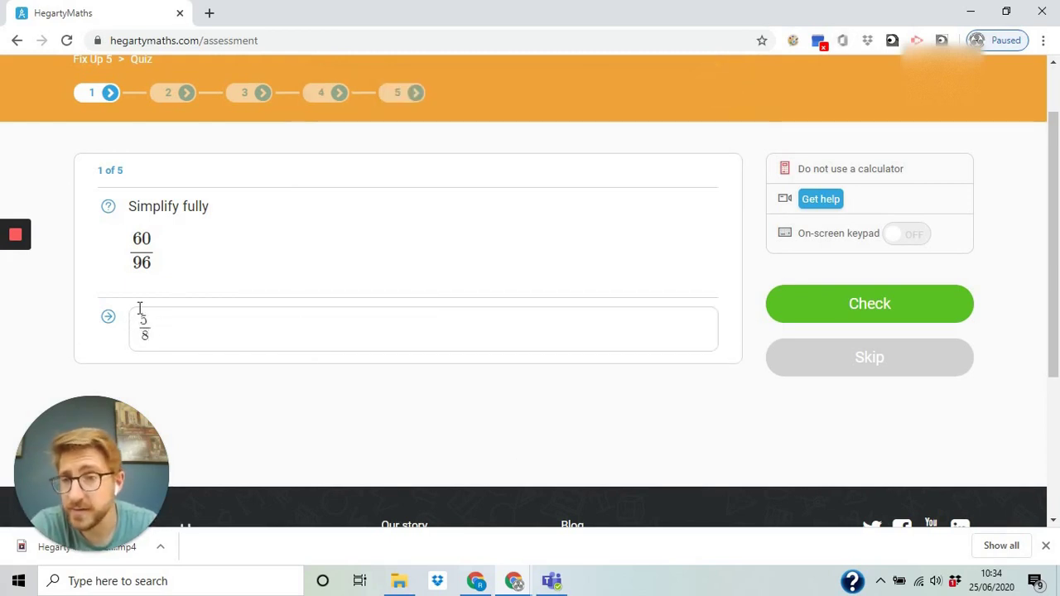
Use the on-screen keypad to replace the answer with an empty fraction, and switch the keypad off again
click(910, 238)
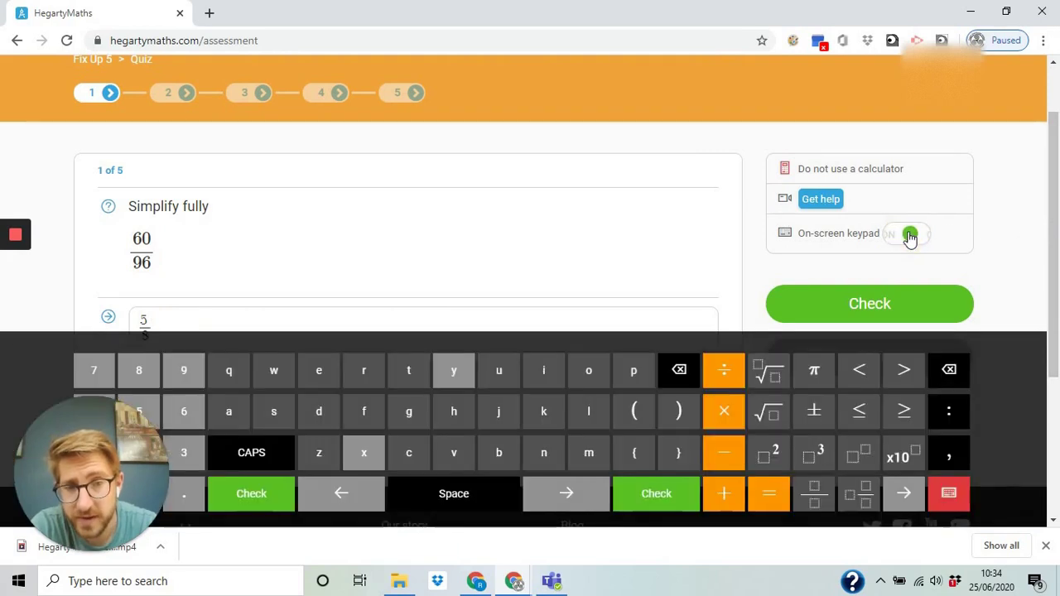
click(273, 325)
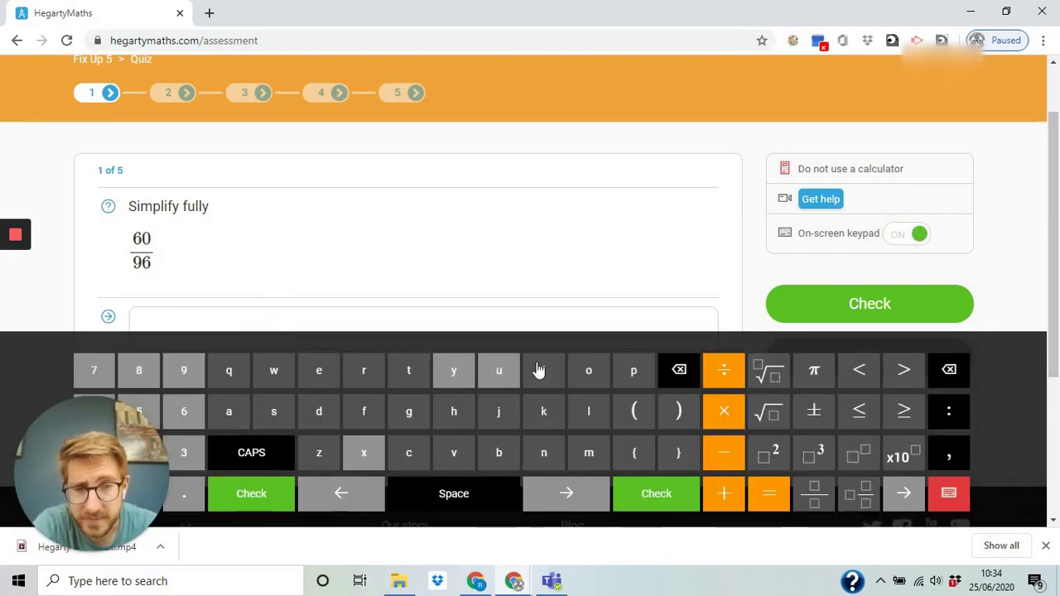
click(820, 497)
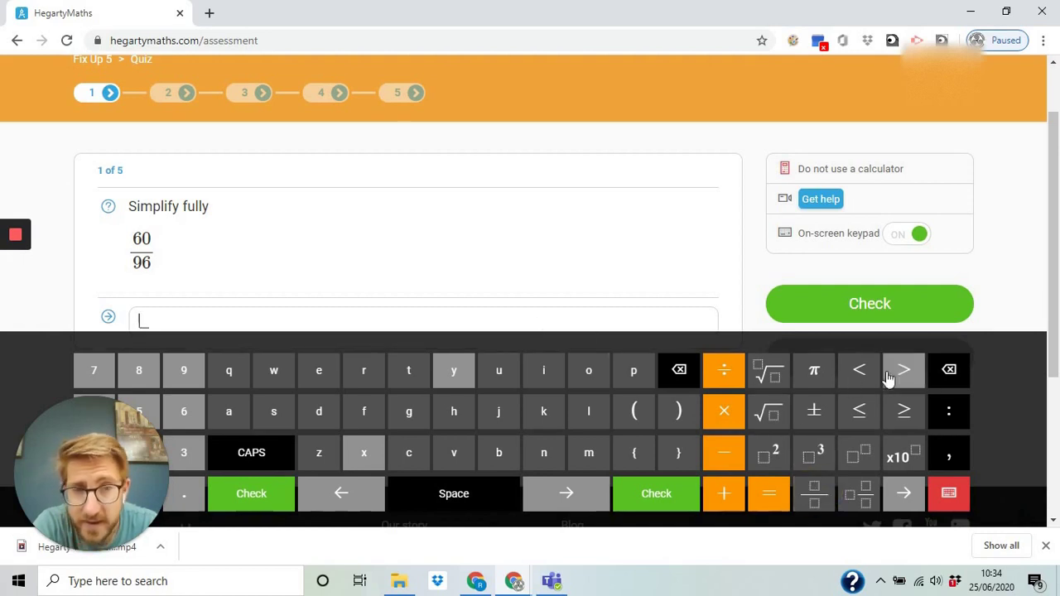
click(911, 234)
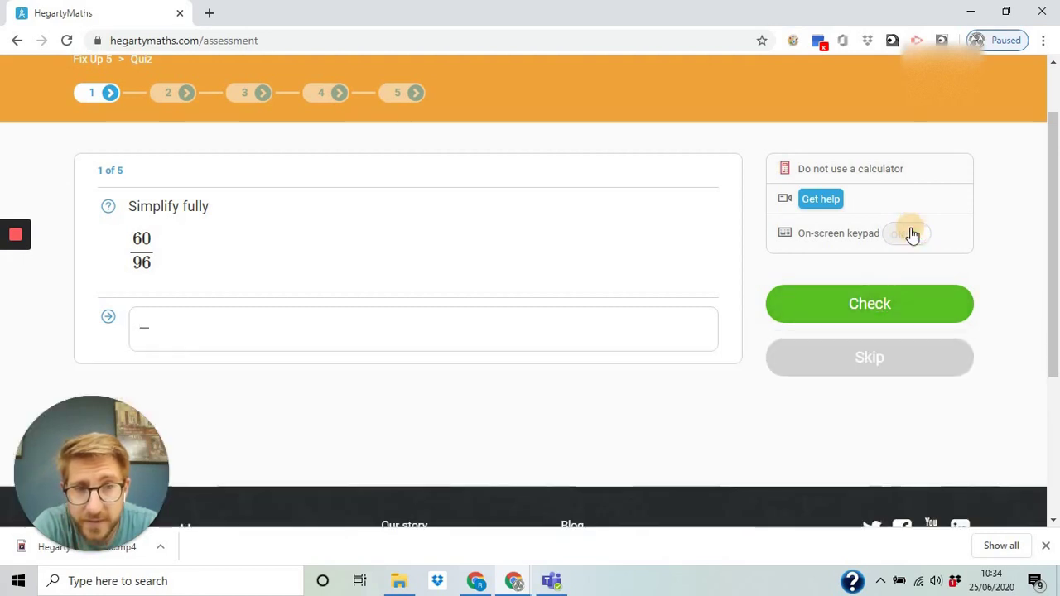
Complete the empty fraction as 5/8 and submit the answer for checking
click(148, 320)
text(5/8)
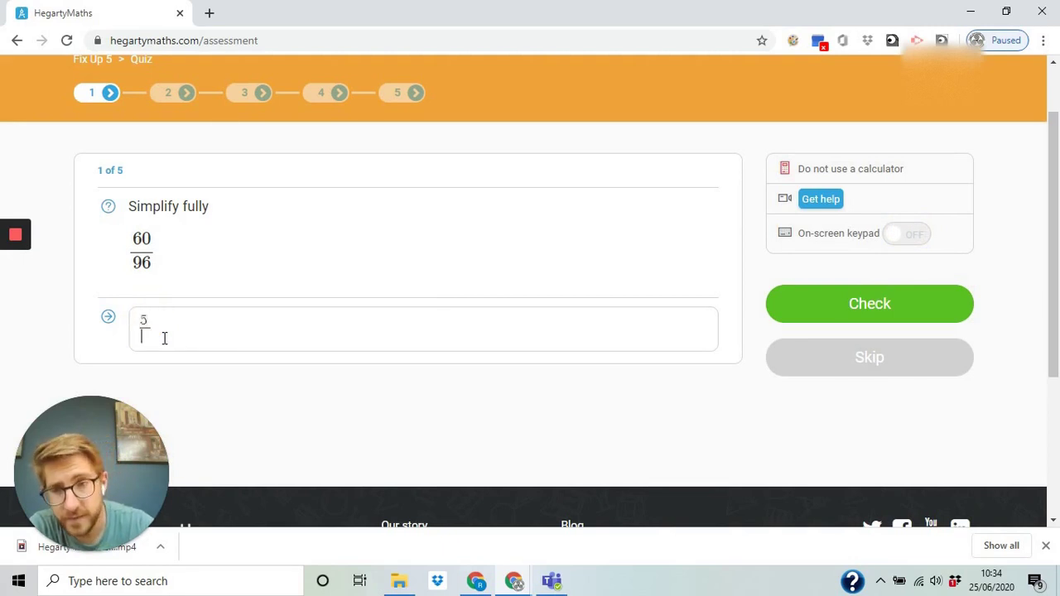
click(891, 315)
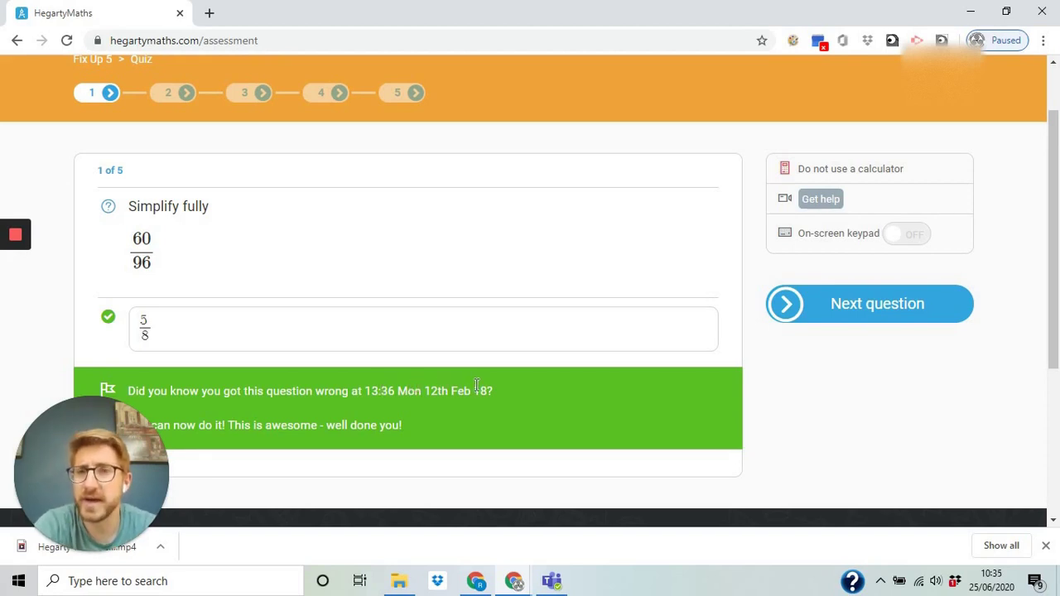
Return to the personal stats home page and review the time spent, questions answered and skill performance summary
scroll(477, 384, up, 1)
scroll(476, 385, up, 1)
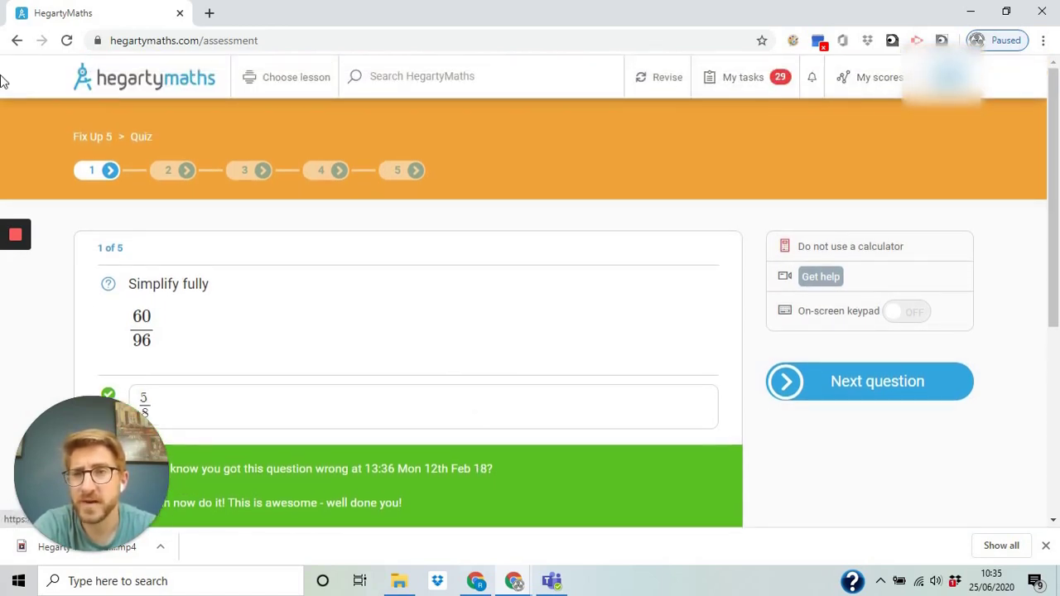
click(207, 81)
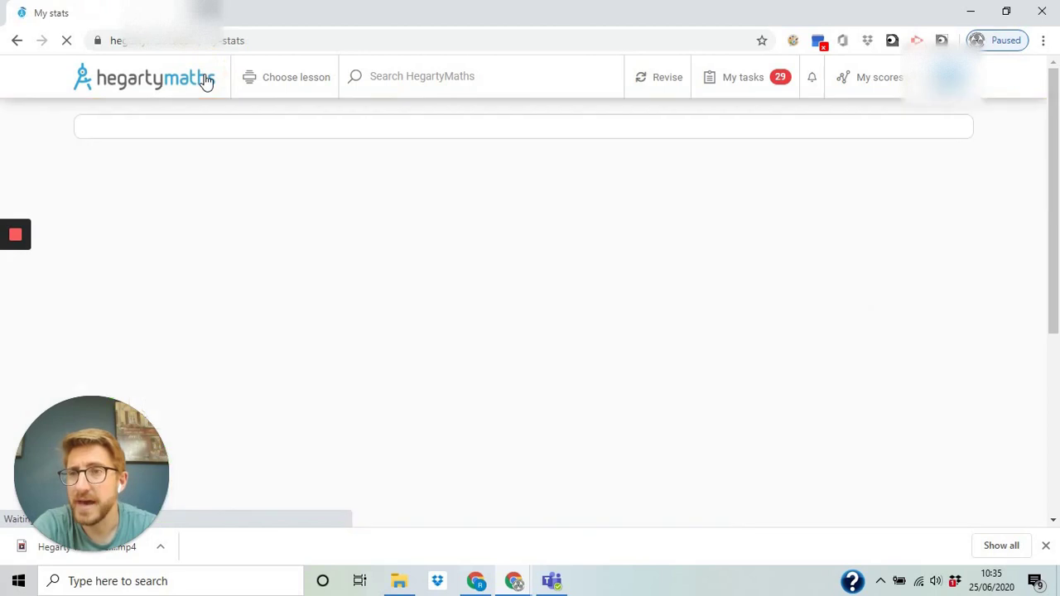
mouse_move(452, 250)
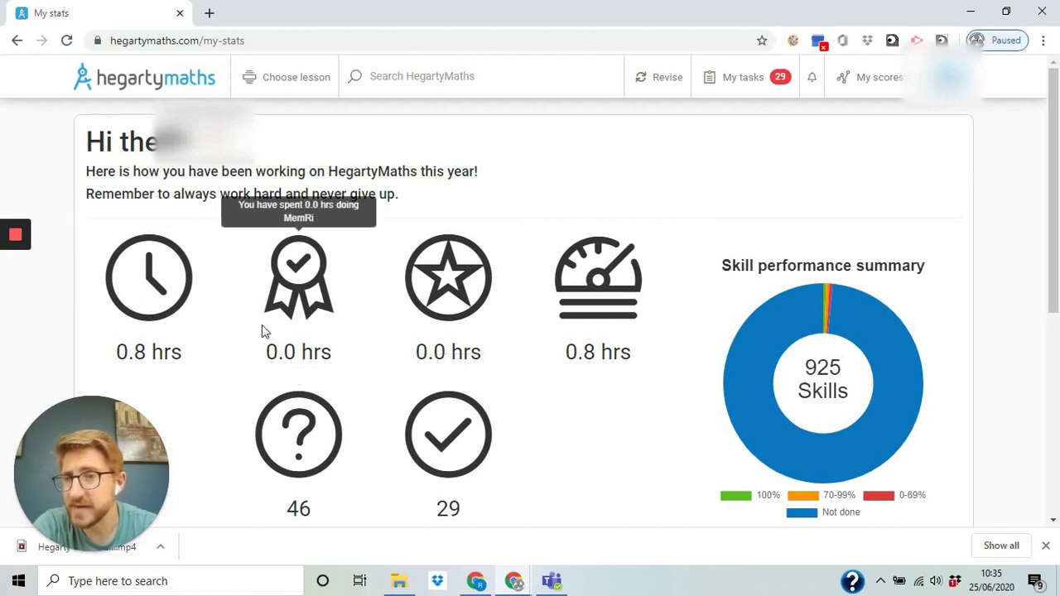
mouse_move(163, 351)
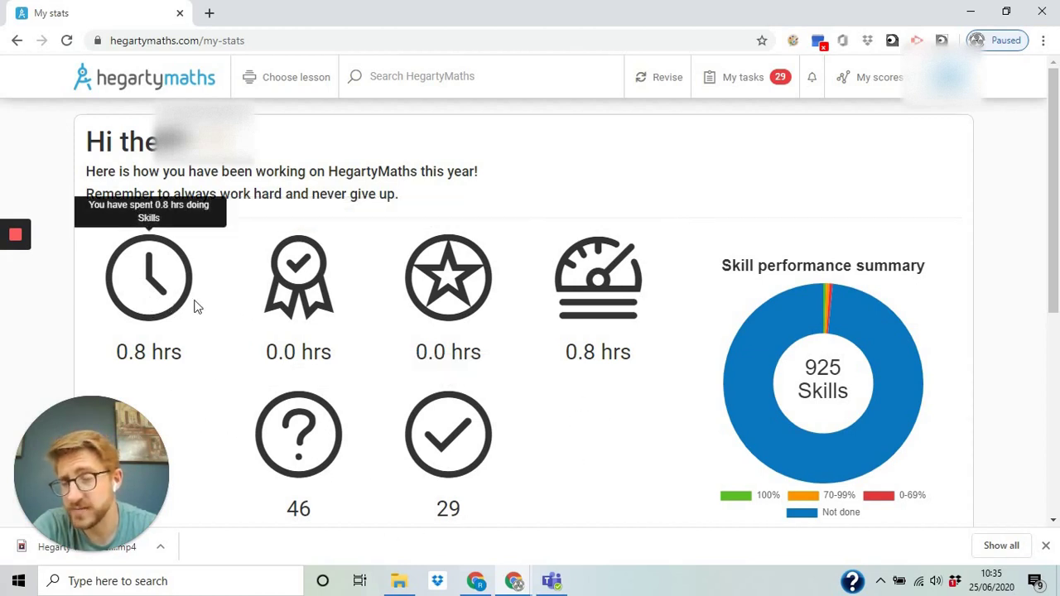
mouse_move(833, 305)
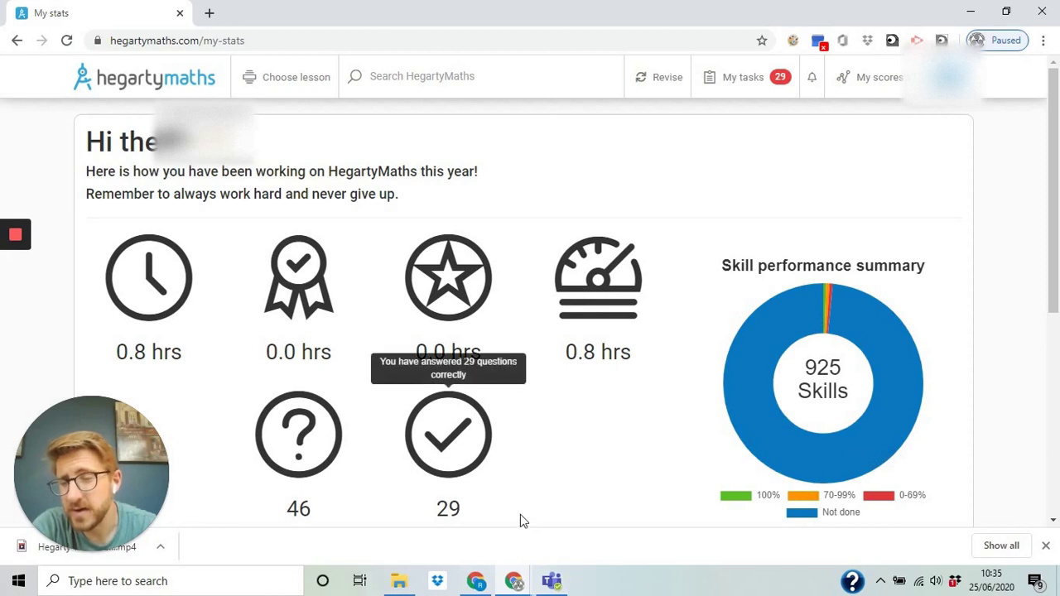
mouse_move(390, 315)
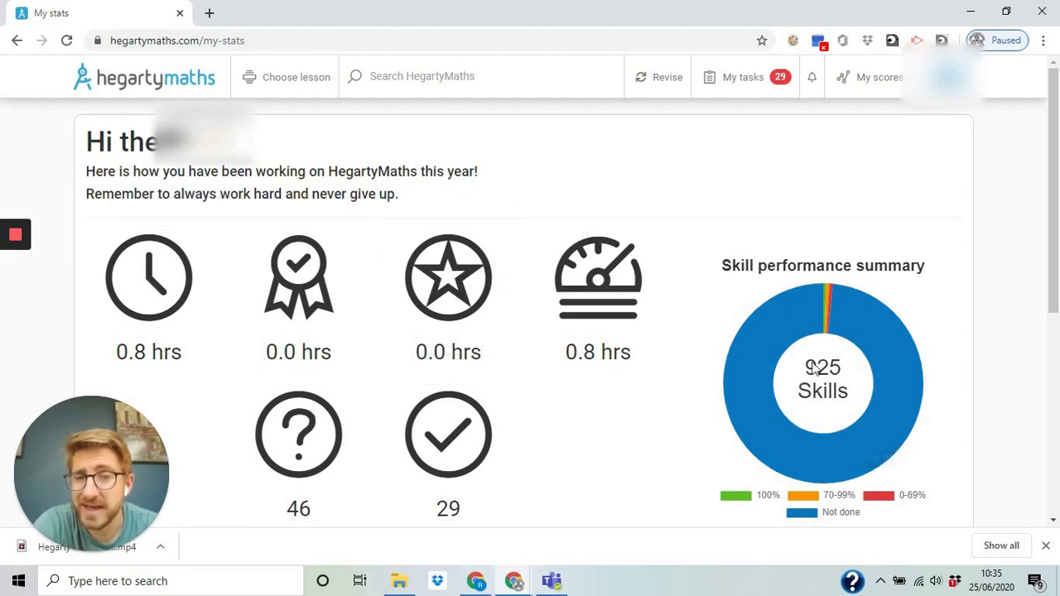
mouse_move(893, 366)
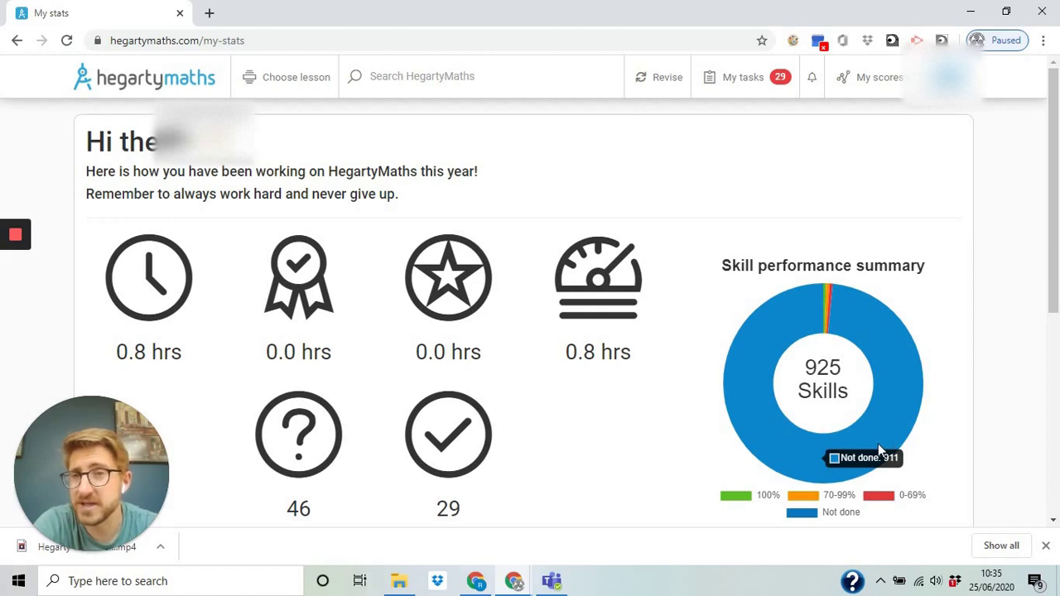